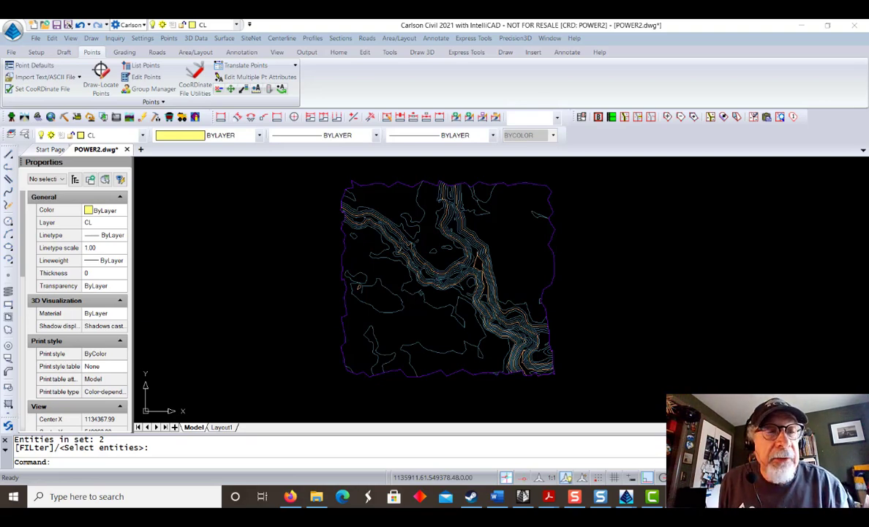
# Draw the main north–south centerline polyline across the terrain with PL
pyautogui.write('PL')
pyautogui.press('Return')
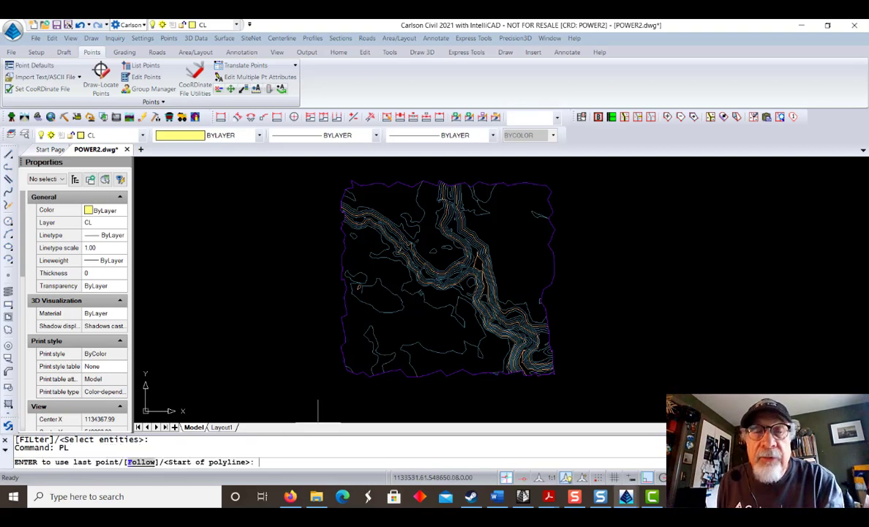
pyautogui.click(449, 358)
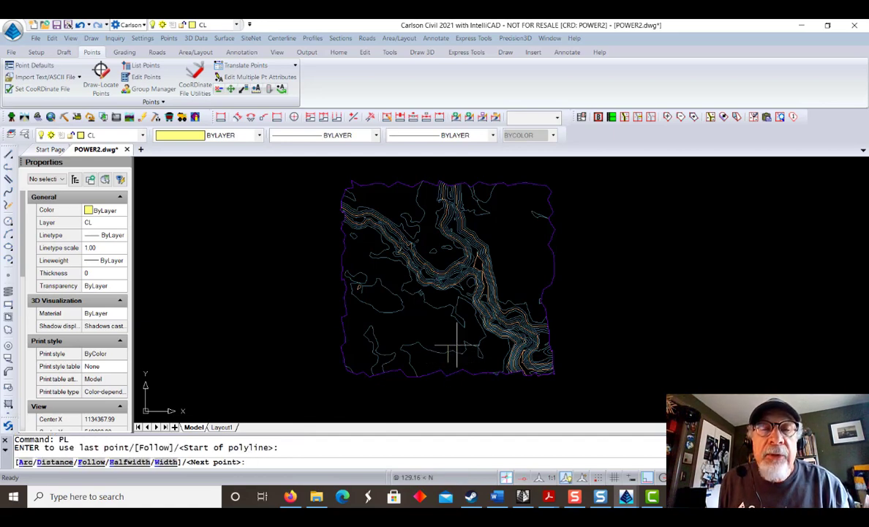
pyautogui.click(444, 253)
pyautogui.press('F8')
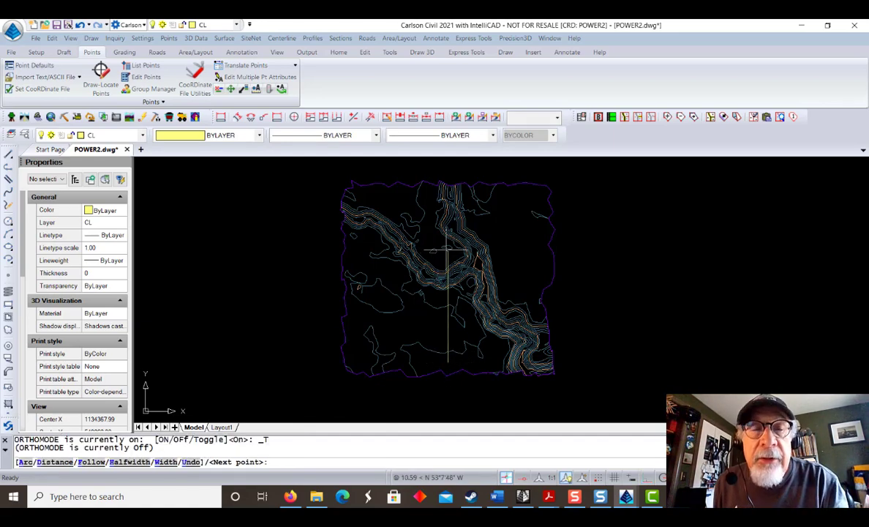
pyautogui.click(422, 225)
pyautogui.press('Return')
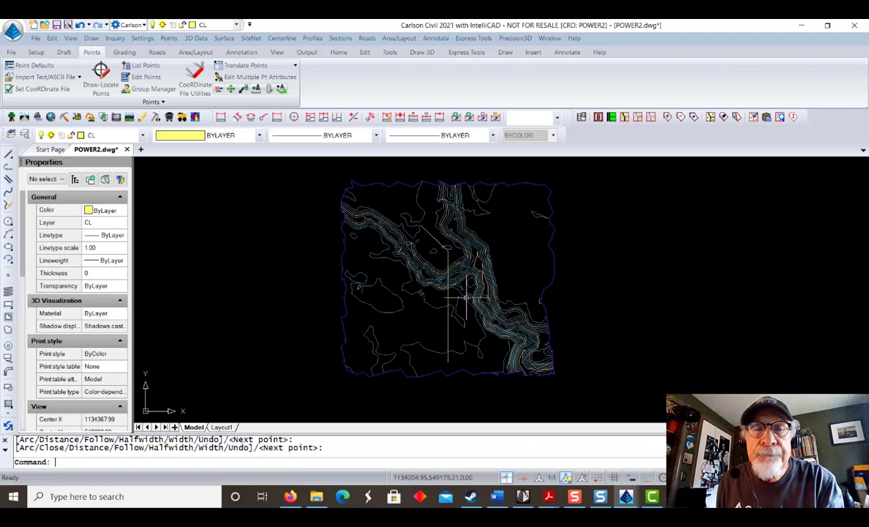
# Draw an orthogonal loop west off the main centerline, snapping its ends nearest and perpendicular onto it
pyautogui.press('Return')
pyautogui.write('NE')
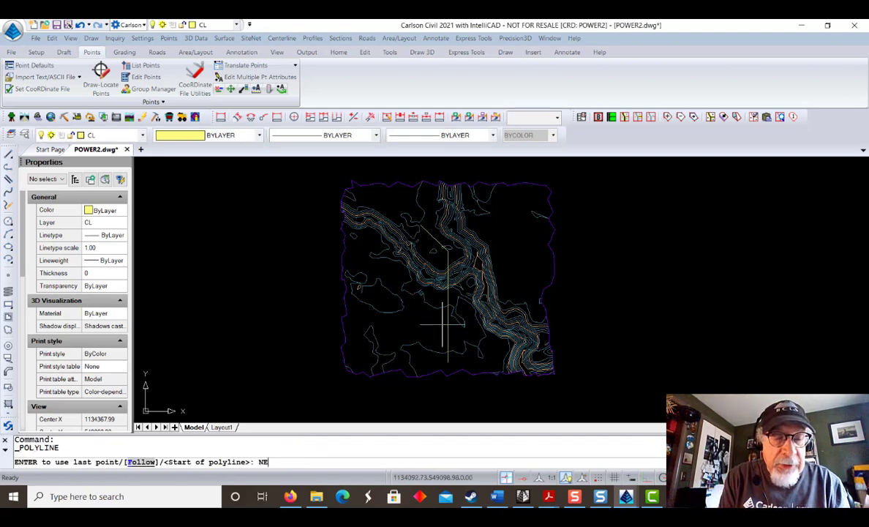
pyautogui.write('A')
pyautogui.press('Return')
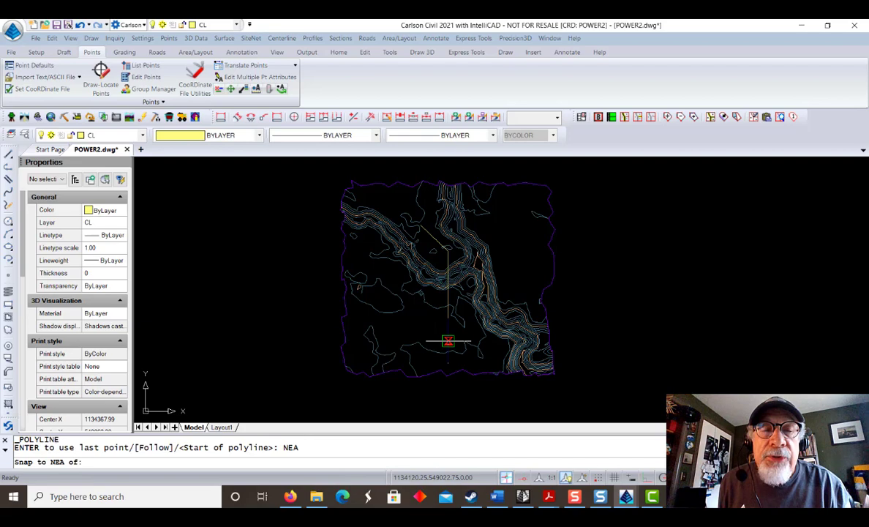
pyautogui.click(448, 341)
pyautogui.press('F8')
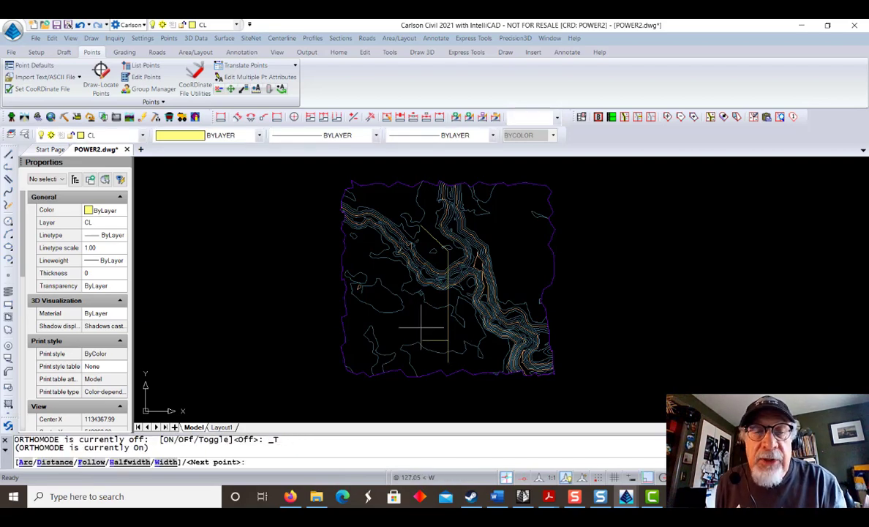
pyautogui.click(408, 334)
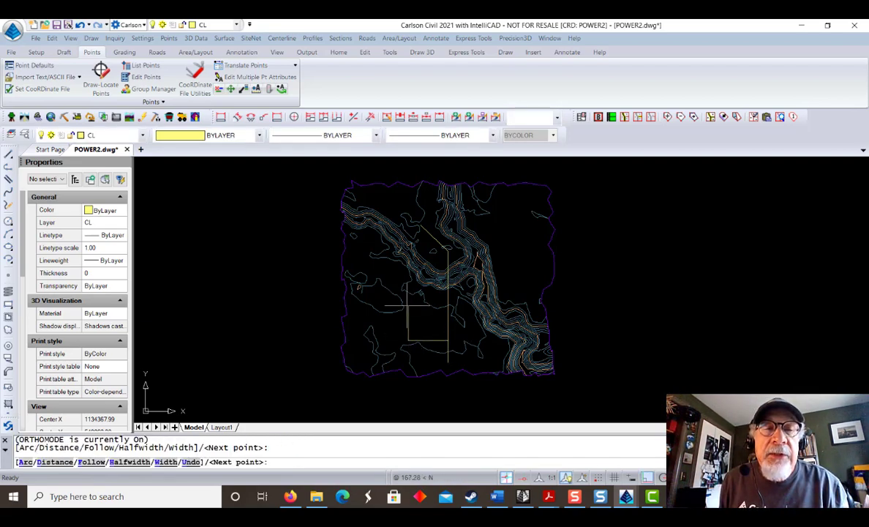
pyautogui.click(408, 292)
pyautogui.write('FER')
pyautogui.press('Return')
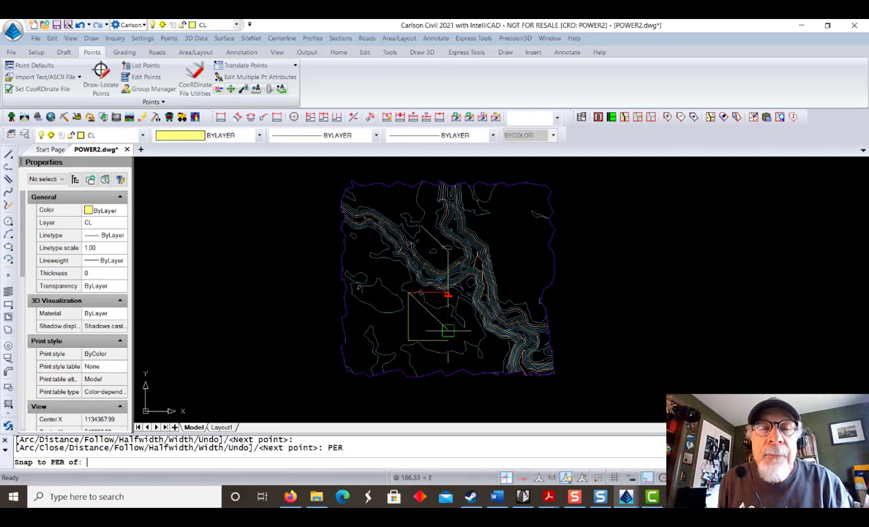
pyautogui.click(446, 294)
pyautogui.press('Return')
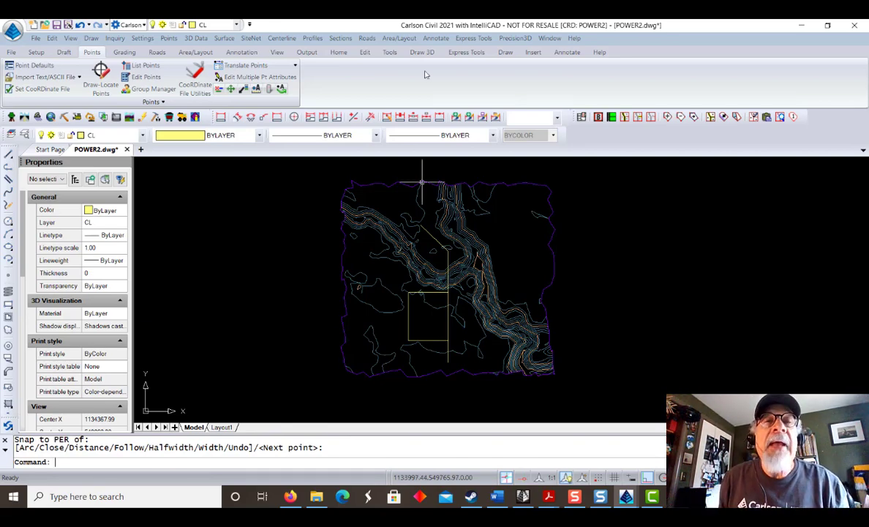
# Create the POWER2 road network and set OG.tin as its existing surface
pyautogui.click(368, 39)
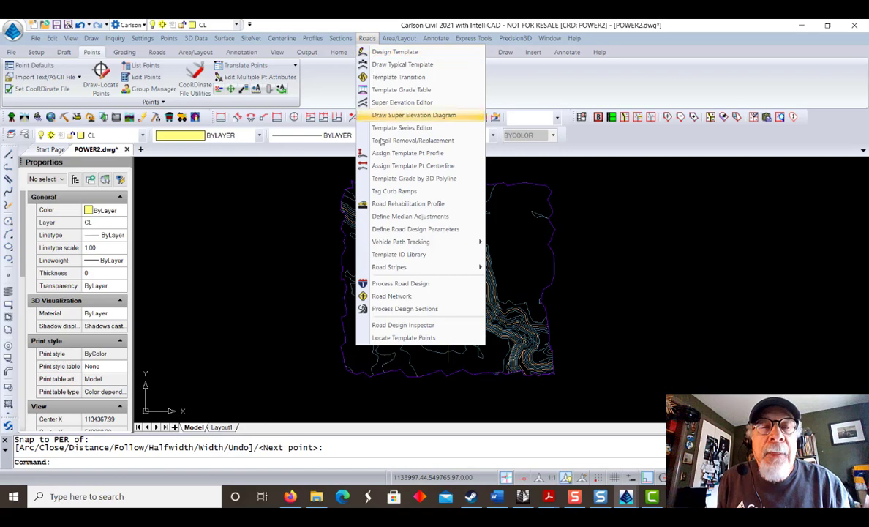
pyautogui.click(388, 297)
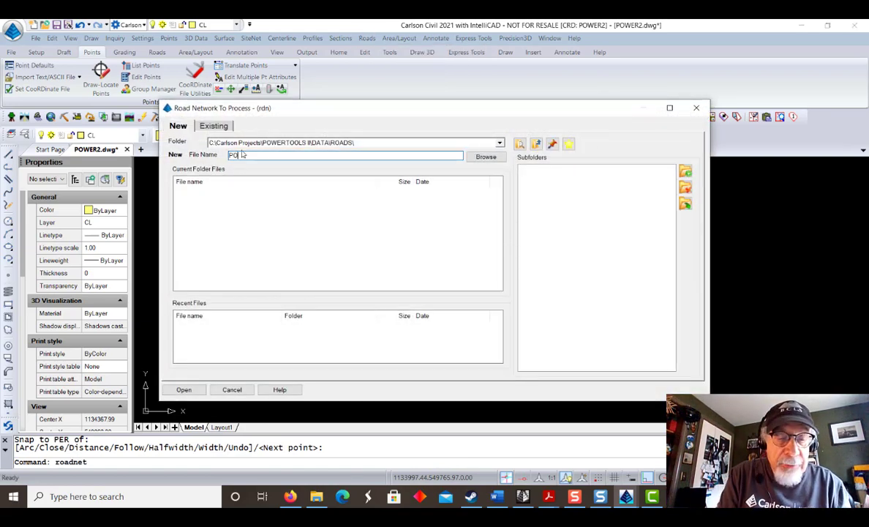
pyautogui.click(184, 389)
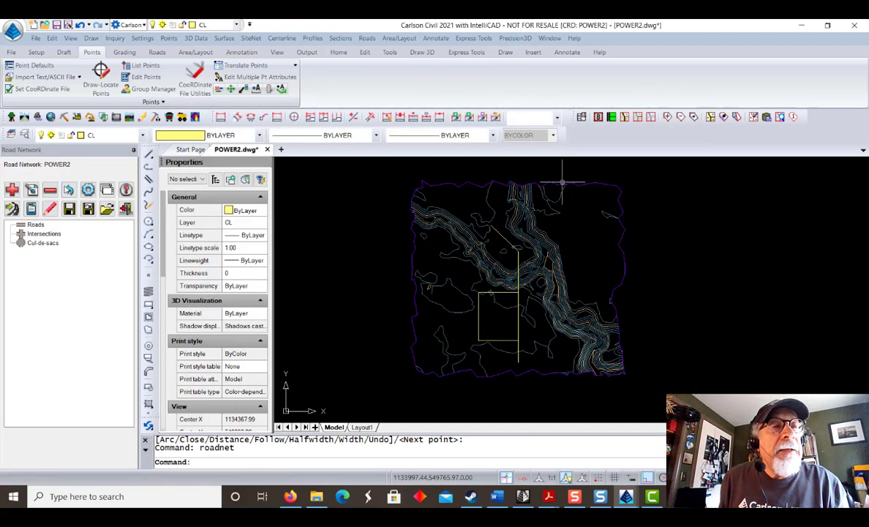
pyautogui.click(88, 189)
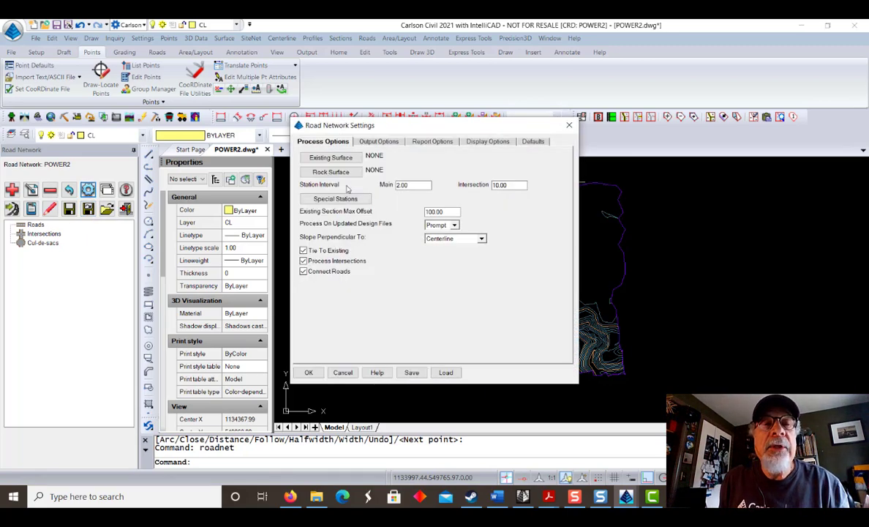
pyautogui.click(325, 157)
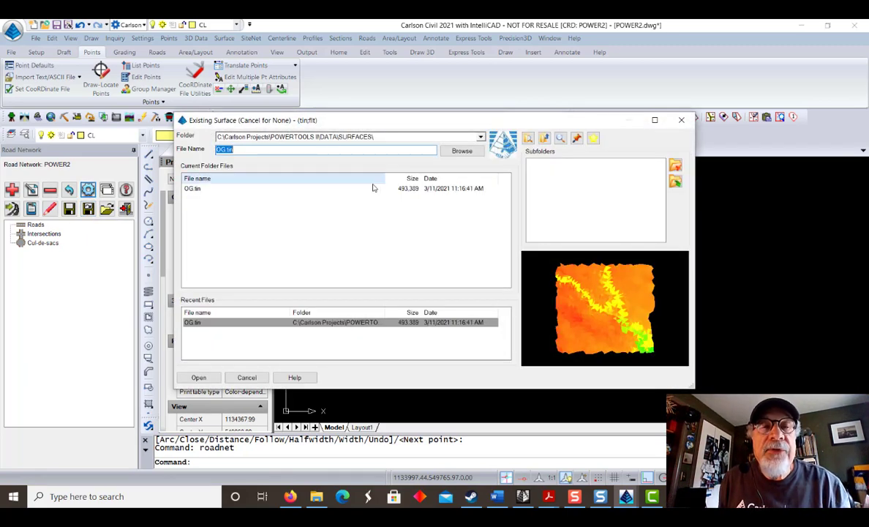
pyautogui.click(194, 188)
pyautogui.click(199, 377)
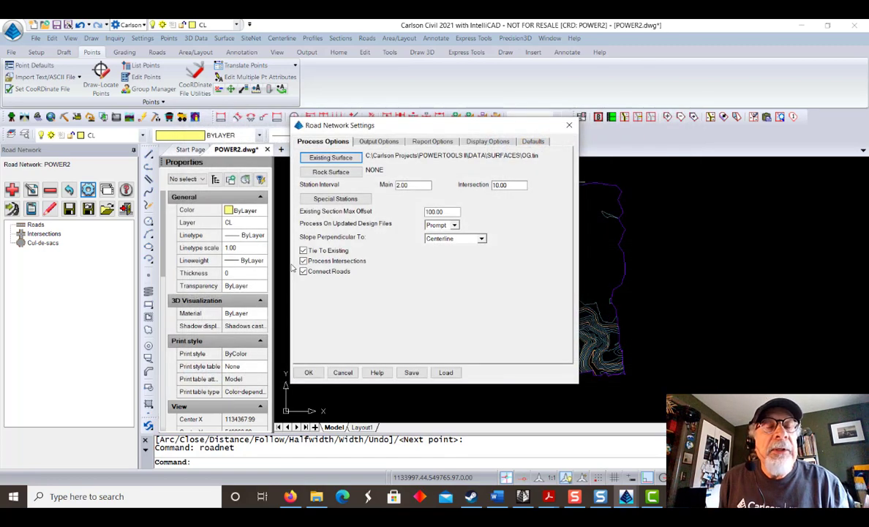
# Set the network's triangulation output file to POWER2-RDS.tin and accept the settings
pyautogui.click(382, 142)
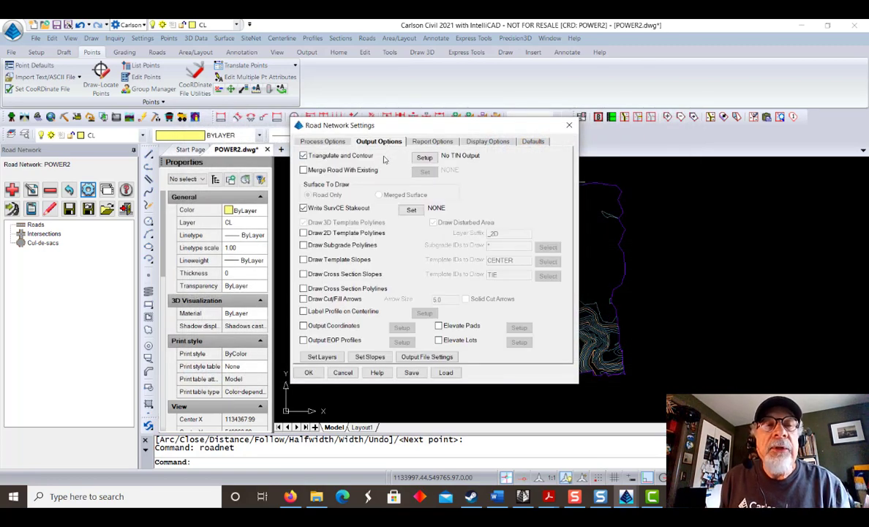
pyautogui.click(424, 157)
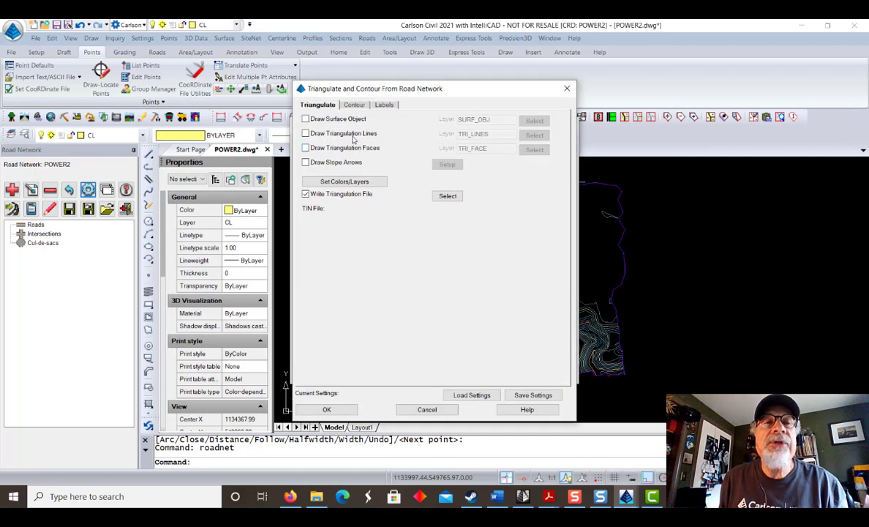
pyautogui.click(447, 195)
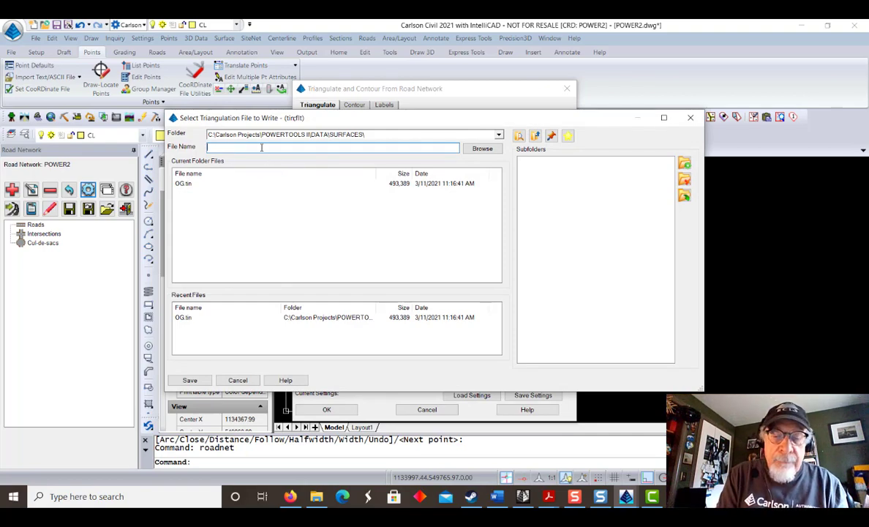
pyautogui.write('POWER2-RDS')
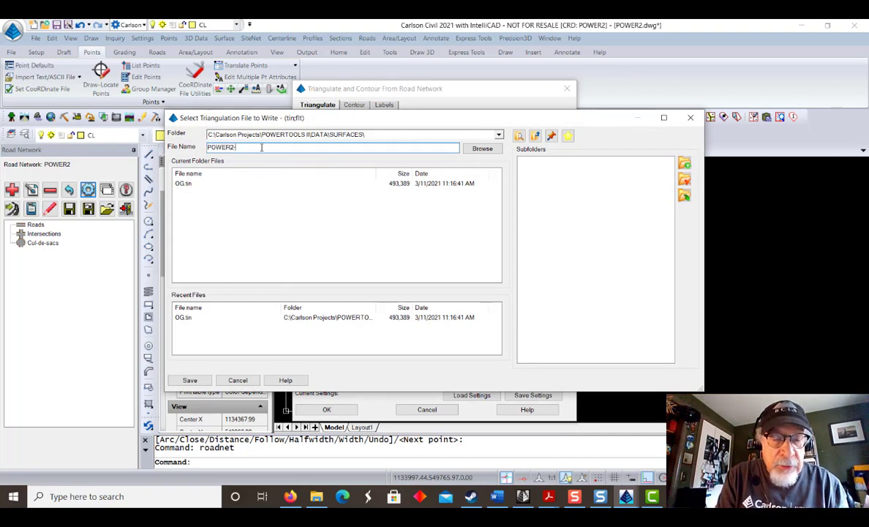
pyautogui.click(189, 380)
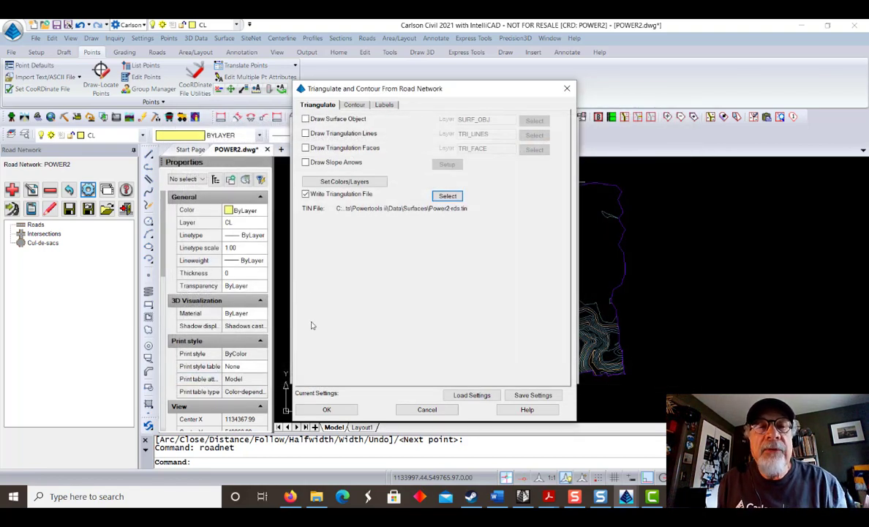
pyautogui.click(323, 410)
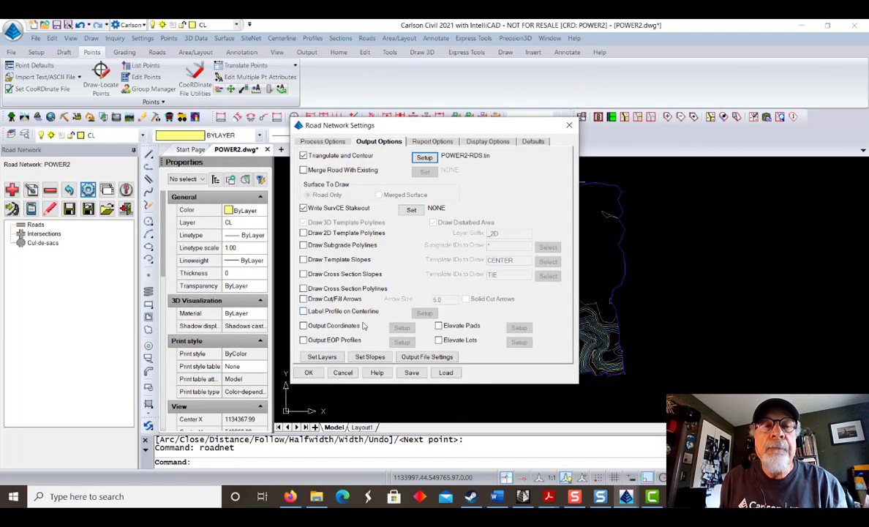
pyautogui.click(308, 373)
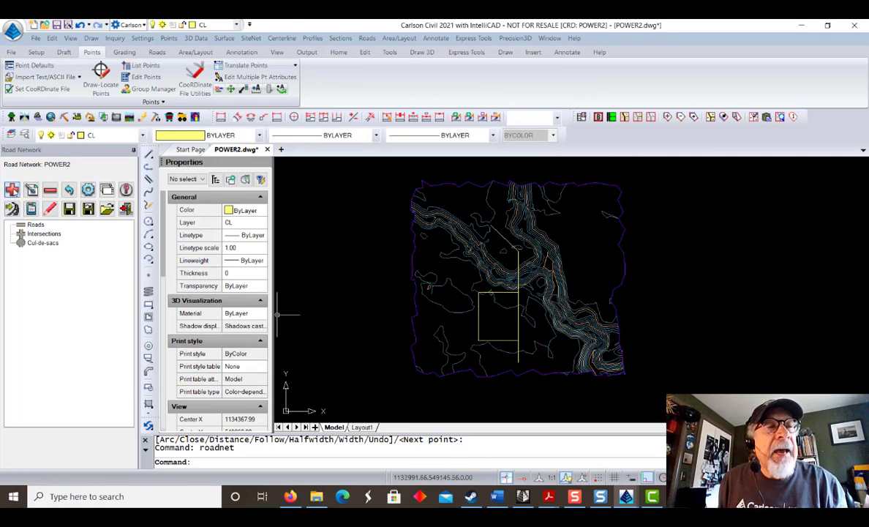
# Add road BALSAM from the north–south polyline, saving BALSAM centerline and BALSAM.pro profile files
pyautogui.click(12, 190)
pyautogui.click(446, 263)
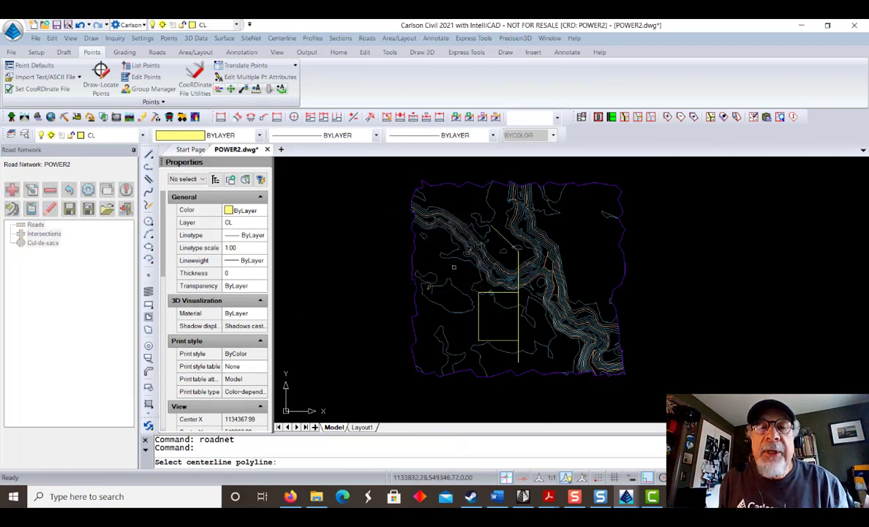
pyautogui.click(518, 302)
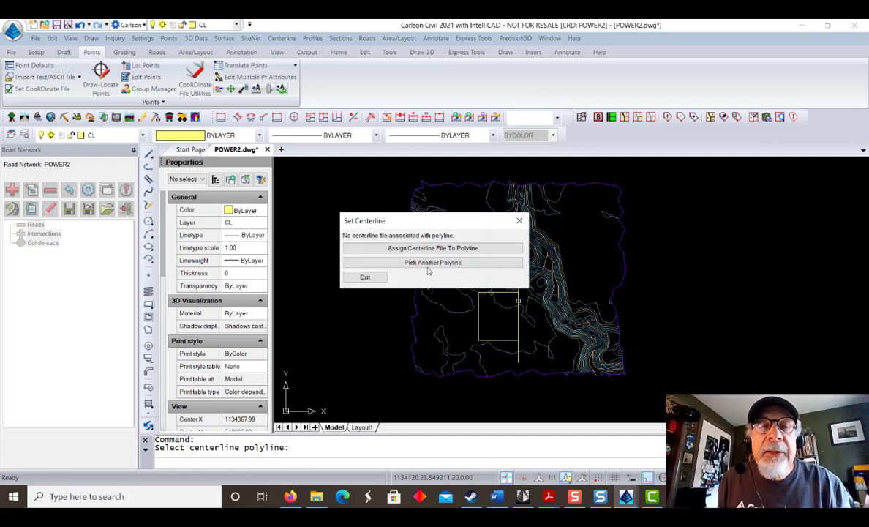
pyautogui.click(444, 248)
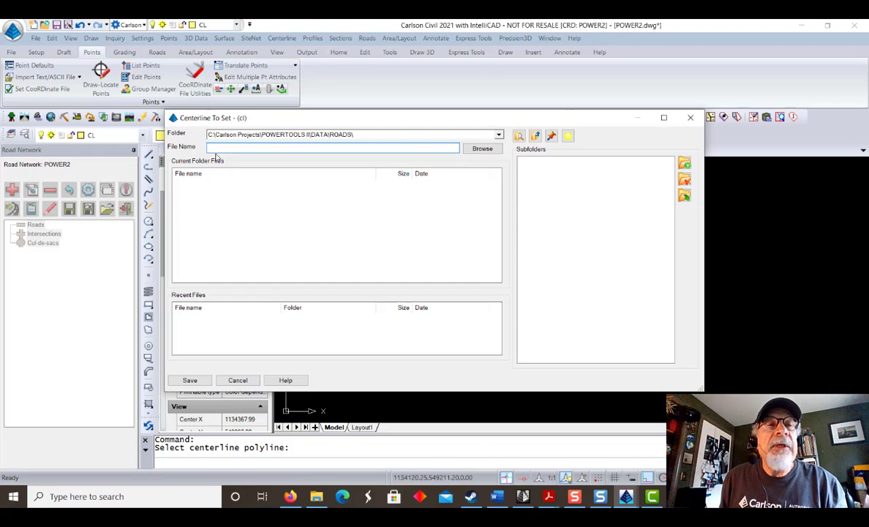
pyautogui.write('BALSAM')
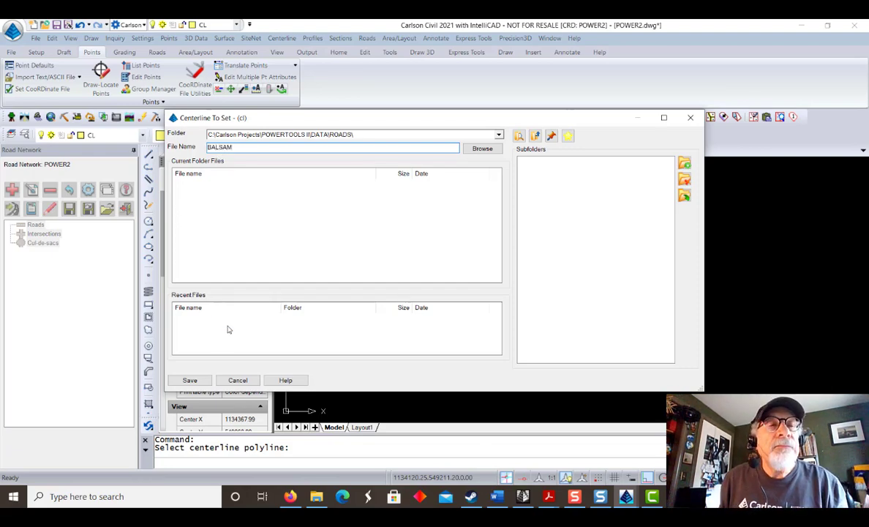
pyautogui.click(190, 380)
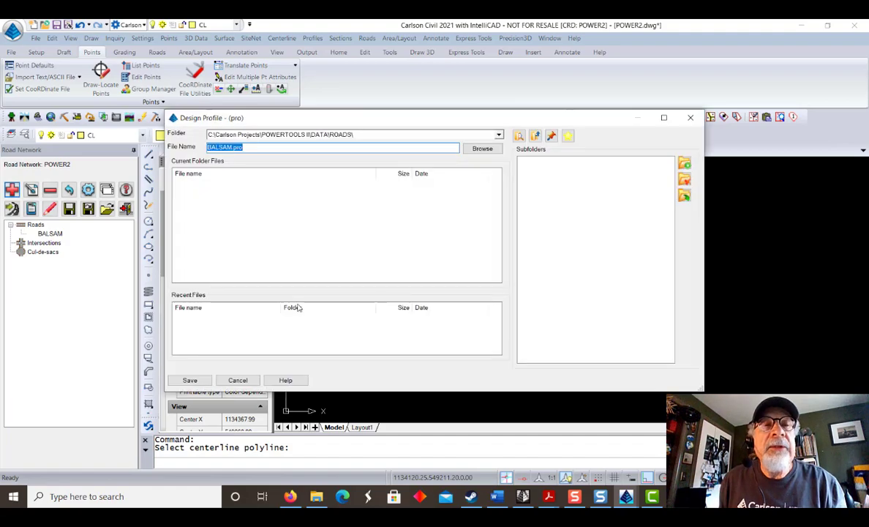
pyautogui.click(189, 380)
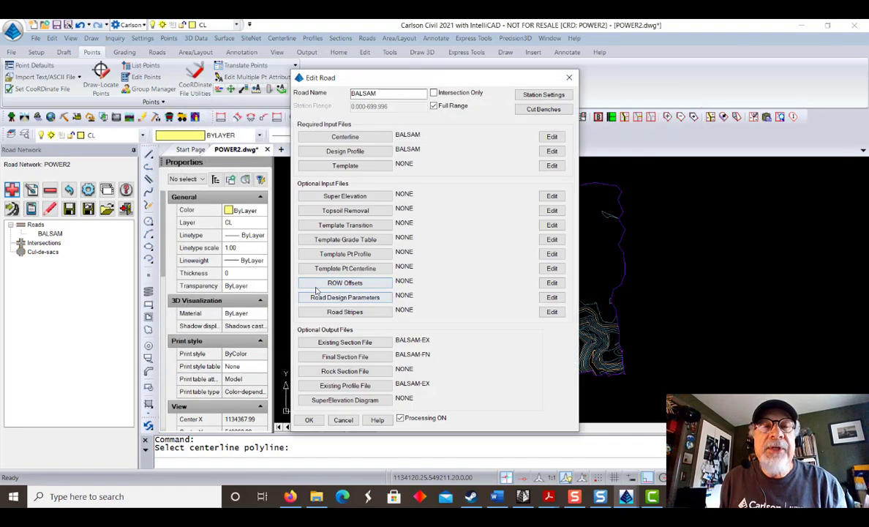
pyautogui.click(553, 138)
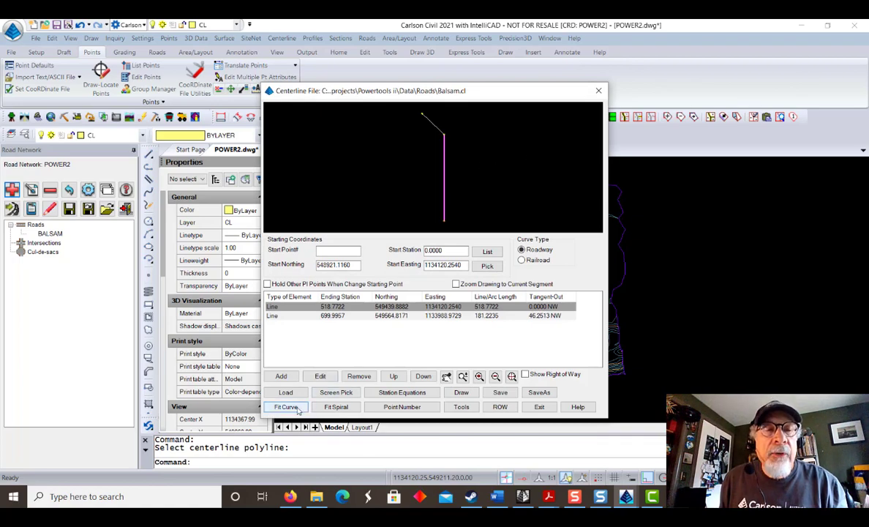
# Join BALSAM's two centerline tangents with an 80 m radius curve and save the centerline
pyautogui.click(286, 407)
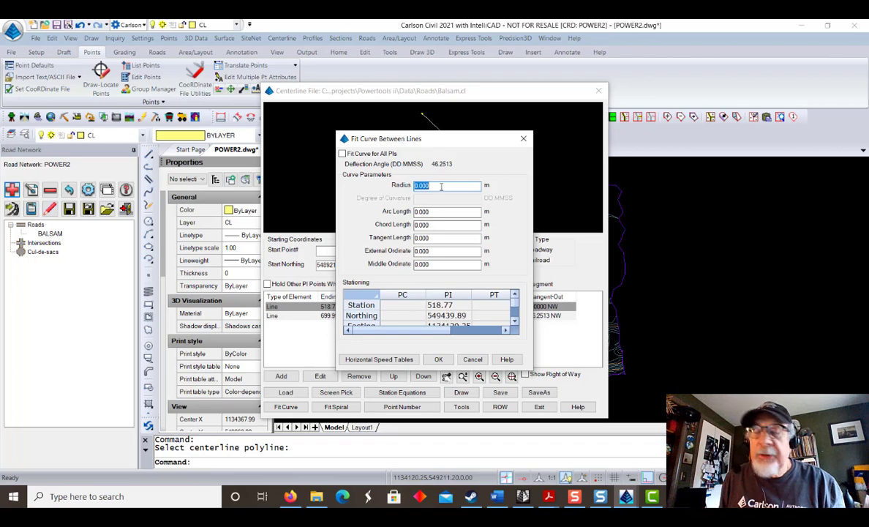
pyautogui.write('80')
pyautogui.click(445, 210)
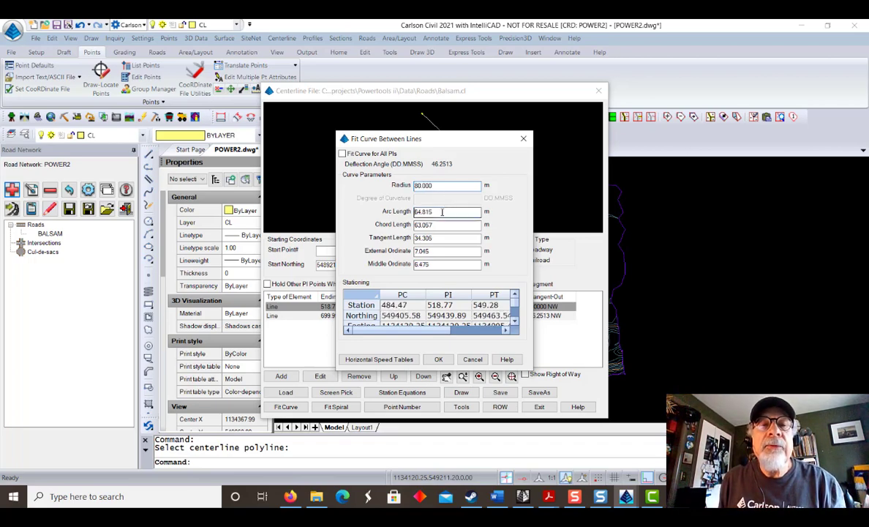
pyautogui.click(438, 359)
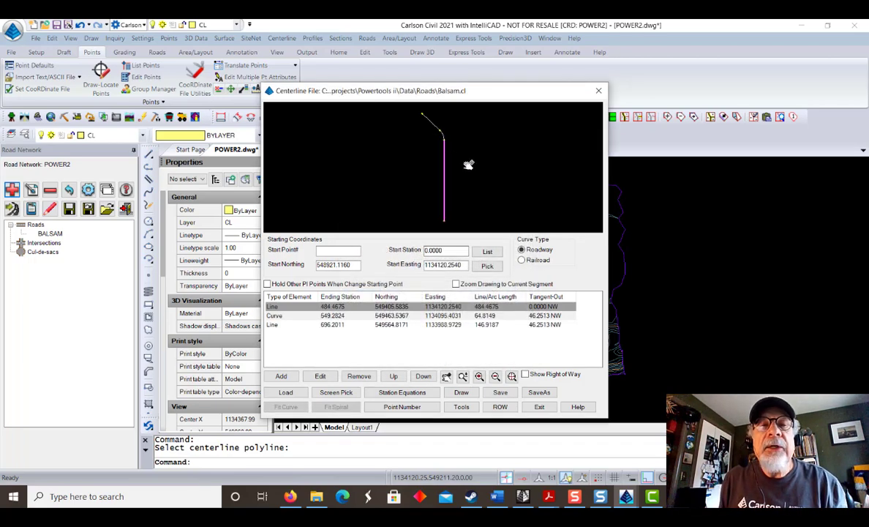
pyautogui.click(500, 392)
pyautogui.click(539, 406)
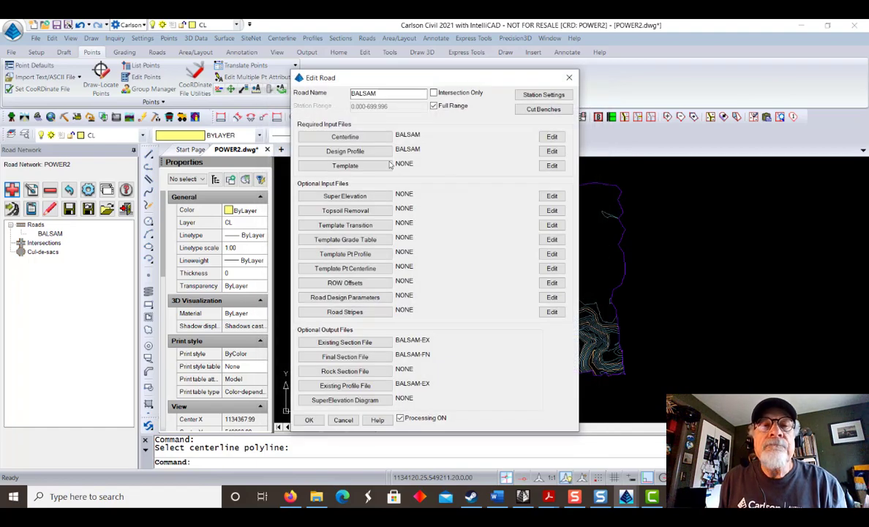
# Add a PVI at the BALSAM profile's low point with a 100 m vertical curve
pyautogui.click(552, 152)
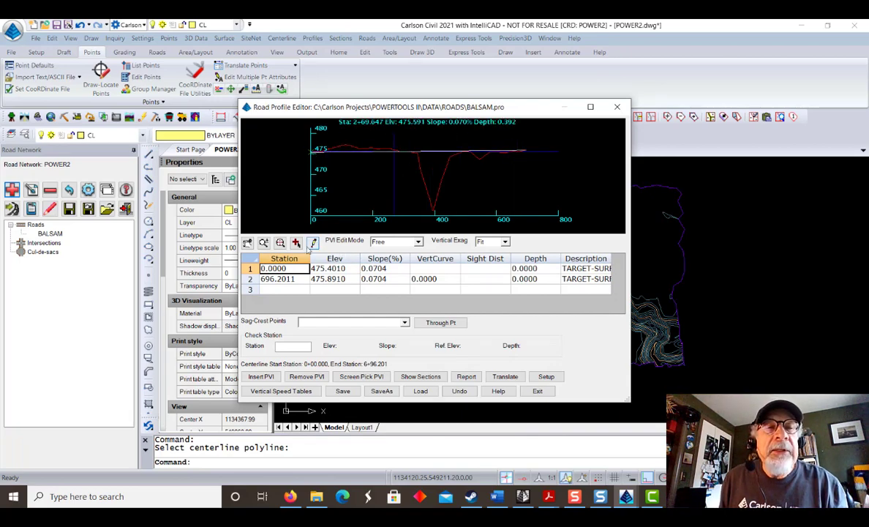
pyautogui.click(296, 242)
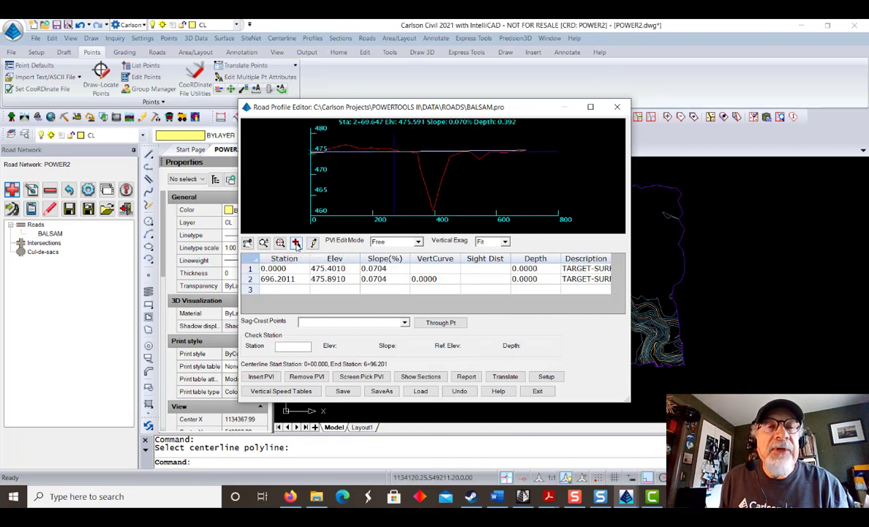
pyautogui.click(431, 166)
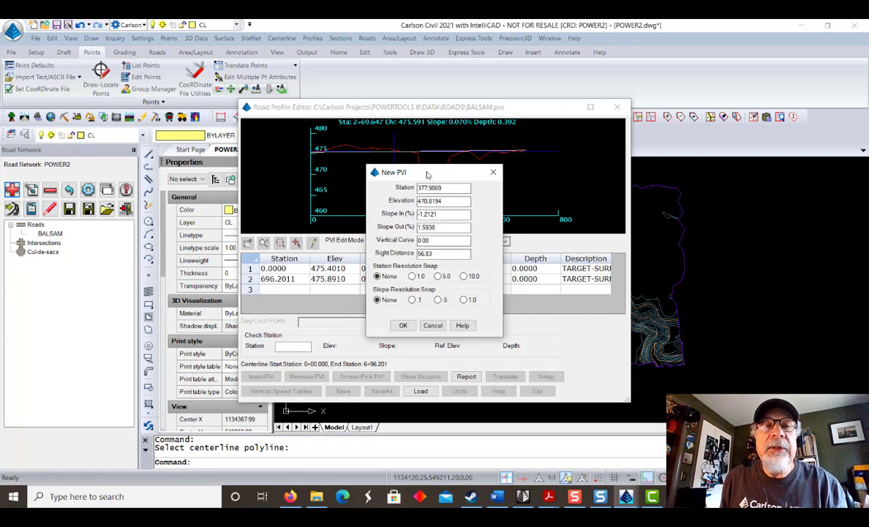
pyautogui.press('Tab')
pyautogui.write('100')
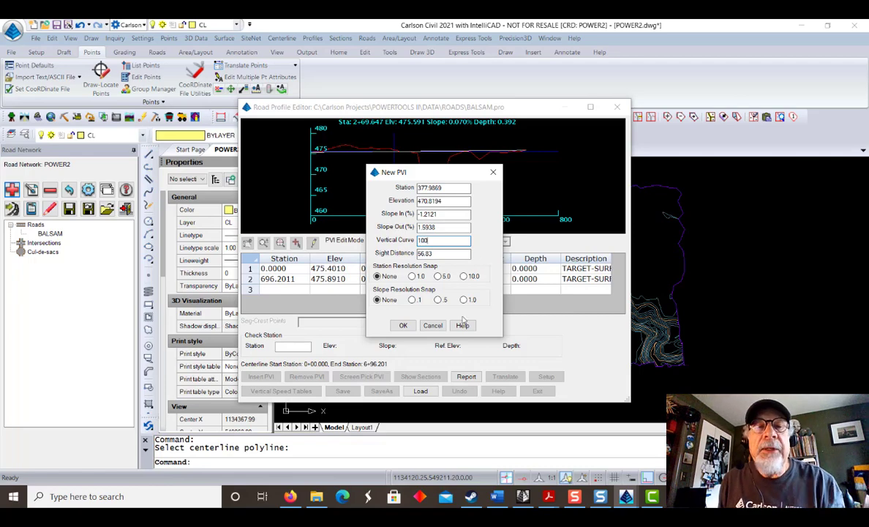
pyautogui.click(403, 325)
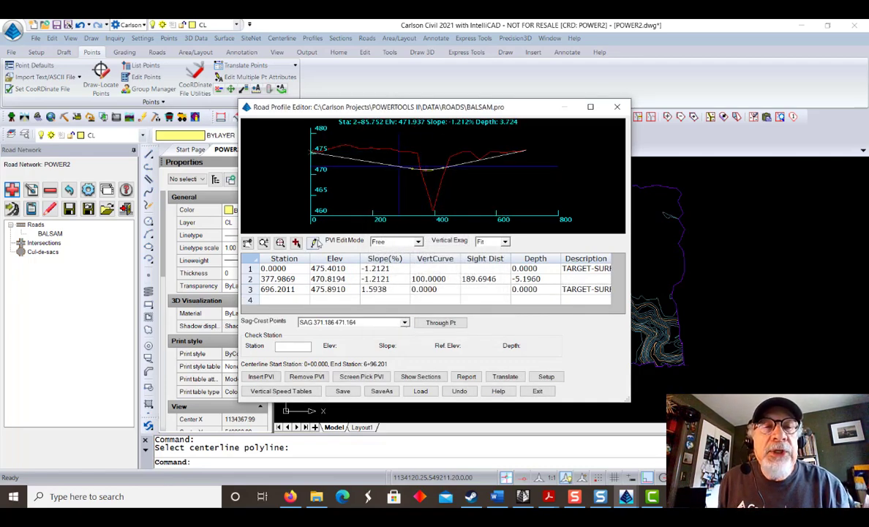
# Nudge the new PVI to station 376.5229 and save the BALSAM profile
pyautogui.click(314, 242)
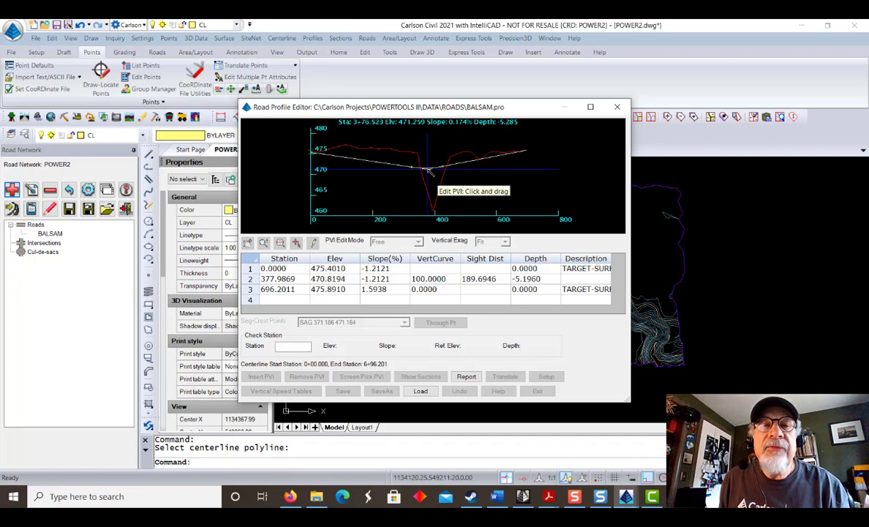
pyautogui.moveTo(430, 170); pyautogui.dragTo(430, 169)
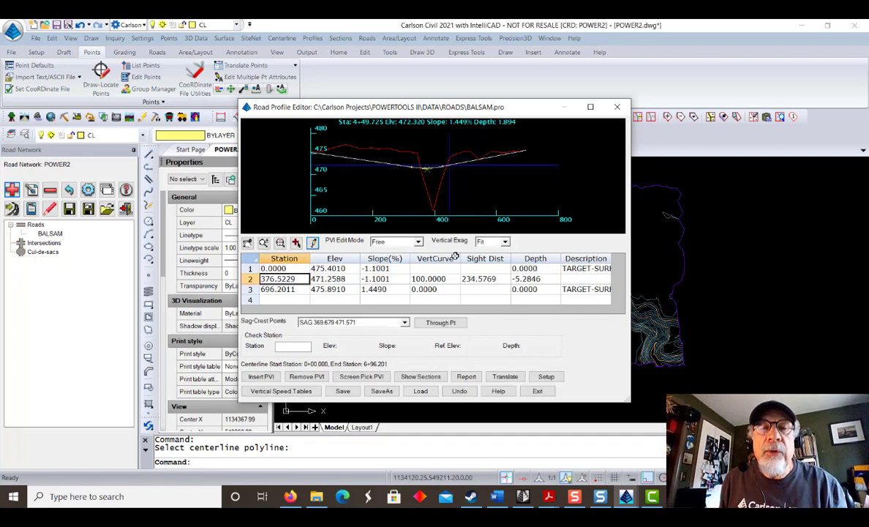
pyautogui.click(342, 390)
pyautogui.click(538, 390)
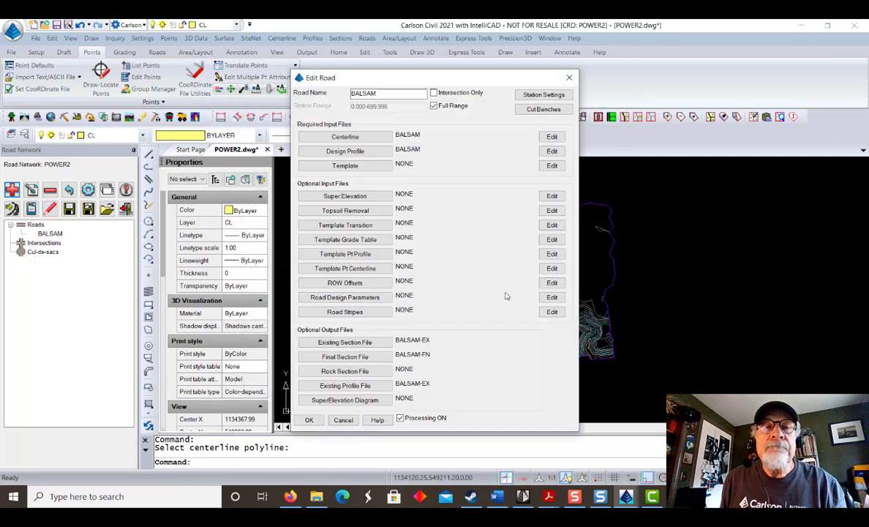
# Create a new POWER2.tpl template for BALSAM and open it in the template editor
pyautogui.click(379, 167)
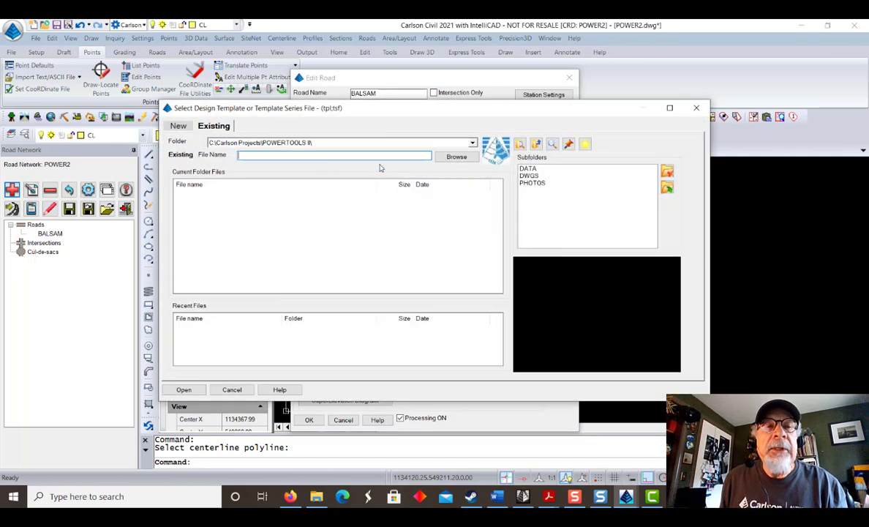
pyautogui.click(191, 126)
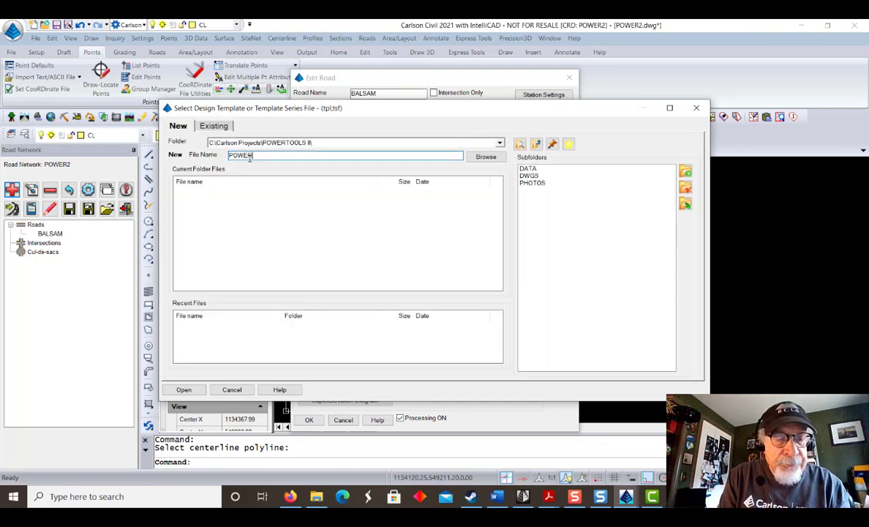
pyautogui.click(183, 389)
pyautogui.click(552, 166)
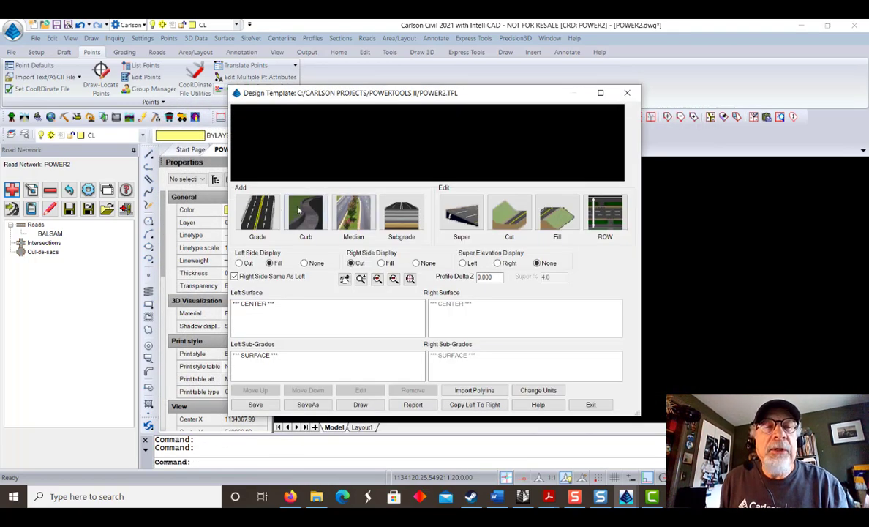
# Add a 4 m wide, -2% PVMT grade to the POWER2 template
pyautogui.click(258, 219)
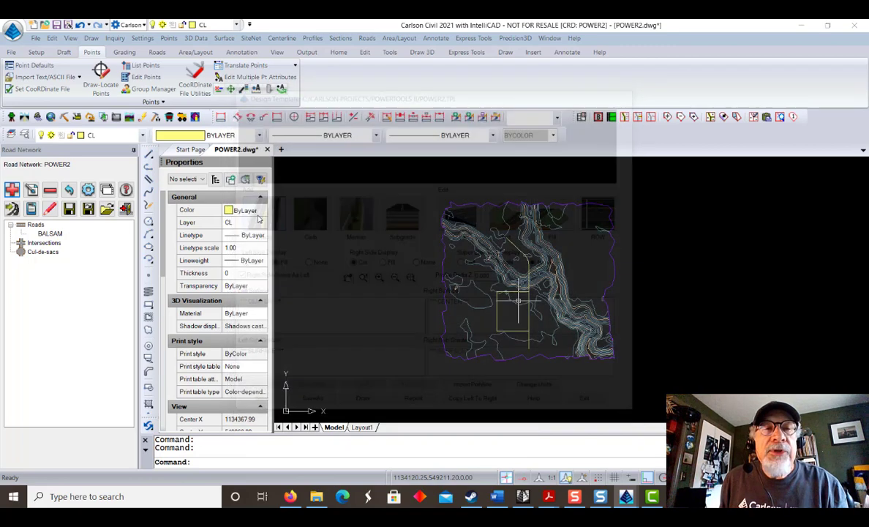
pyautogui.doubleClick(423, 237)
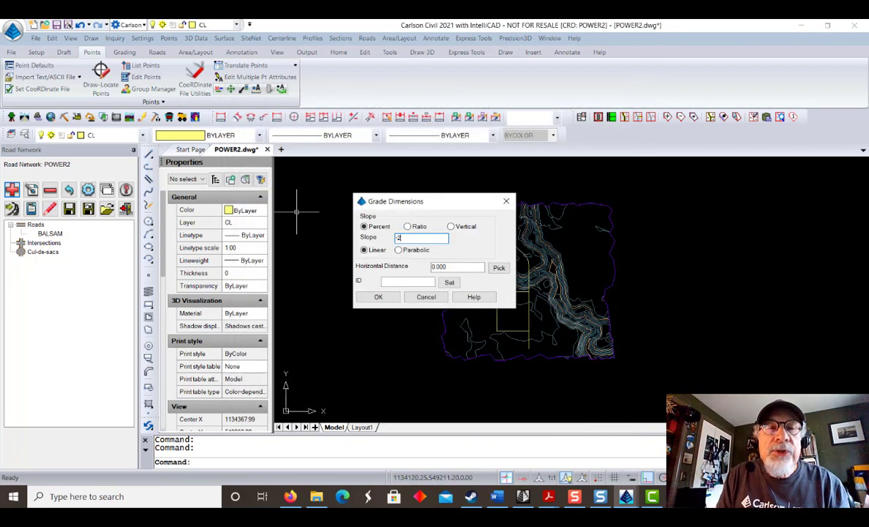
pyautogui.press('Tab')
pyautogui.write('1')
pyautogui.click(395, 281)
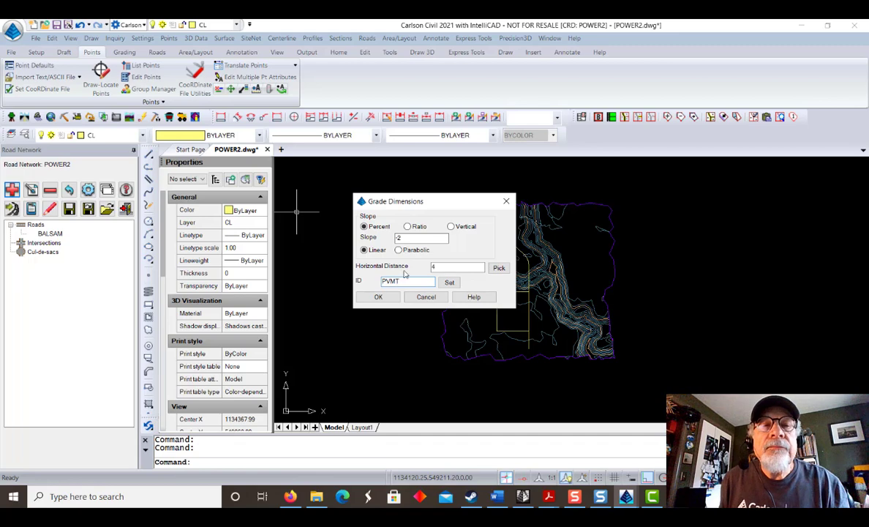
pyautogui.click(378, 297)
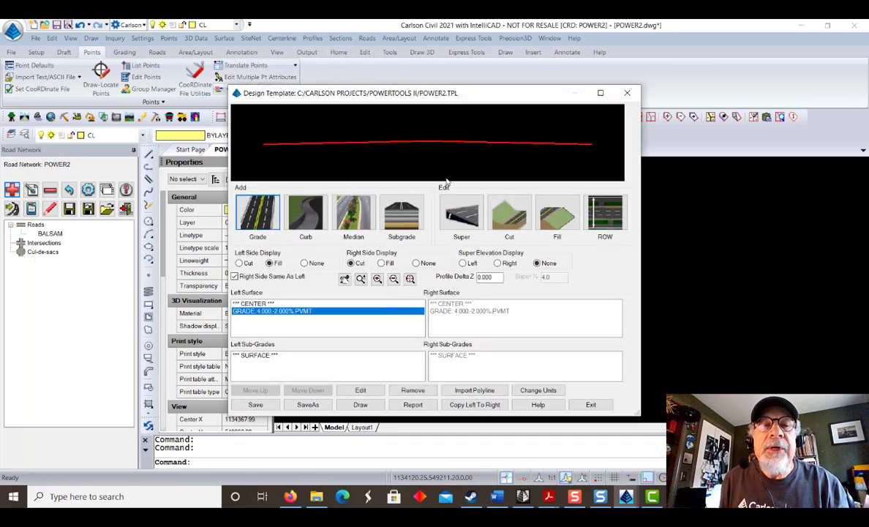
# Add a 0.08-thick, 4-wide asphalt subgrade under the pavement
pyautogui.click(400, 211)
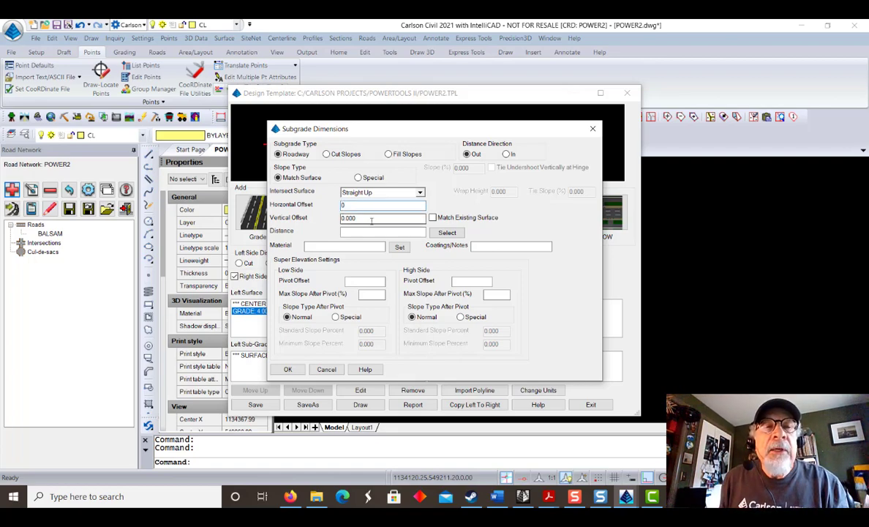
pyautogui.doubleClick(370, 219)
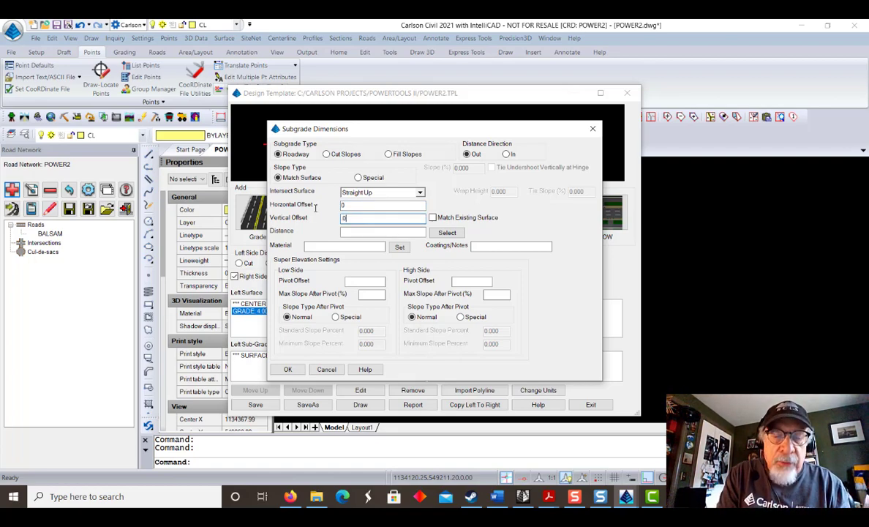
pyautogui.write('.08')
pyautogui.click(358, 232)
pyautogui.write('4')
pyautogui.click(357, 246)
pyautogui.write('ASPHLT')
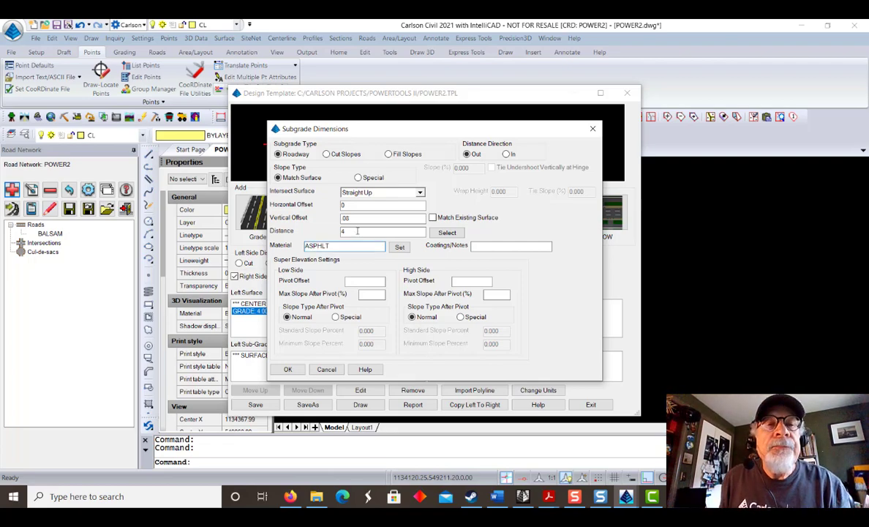
pyautogui.click(290, 369)
# Add a 4-wide GRAVEL subgrade at -0.300 that continues the slope
pyautogui.click(404, 215)
pyautogui.click(381, 192)
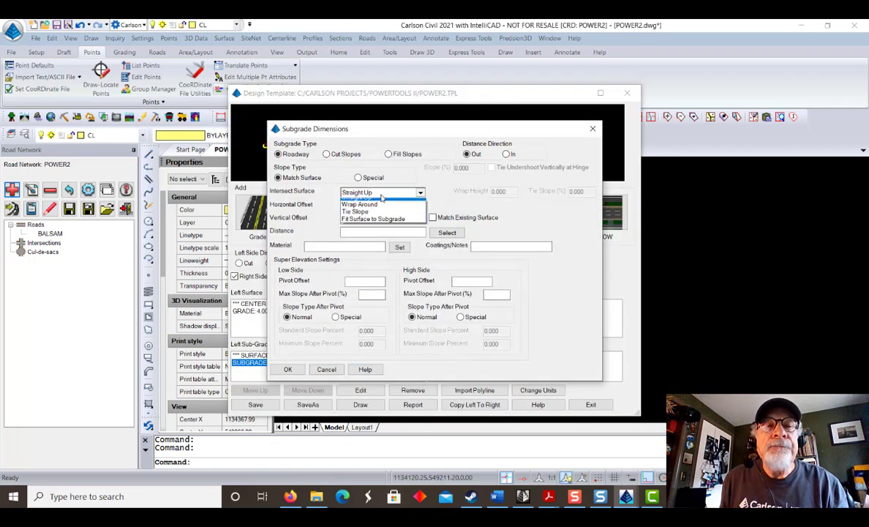
pyautogui.click(380, 198)
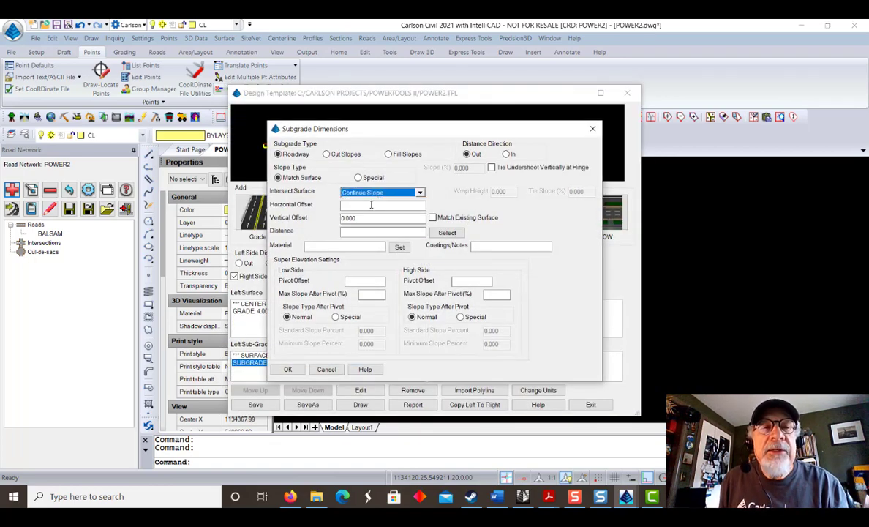
pyautogui.click(372, 204)
pyautogui.write('0')
pyautogui.press('Tab')
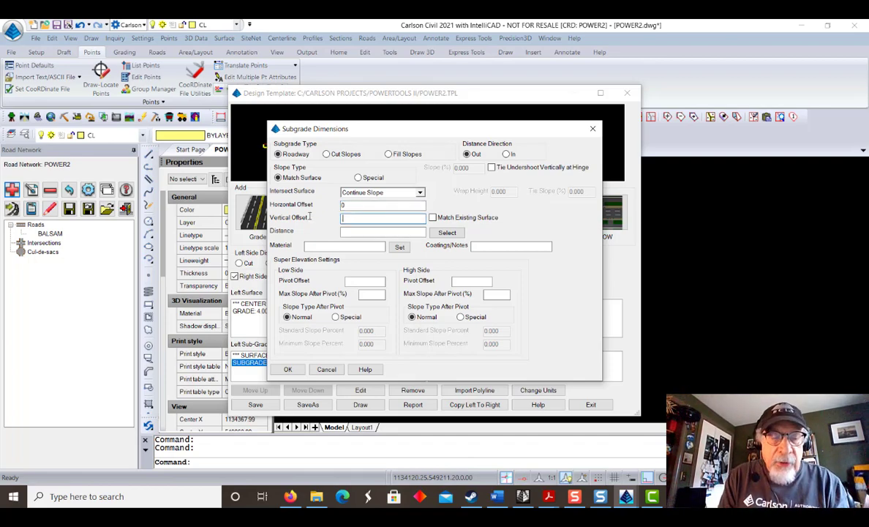
pyautogui.write('3')
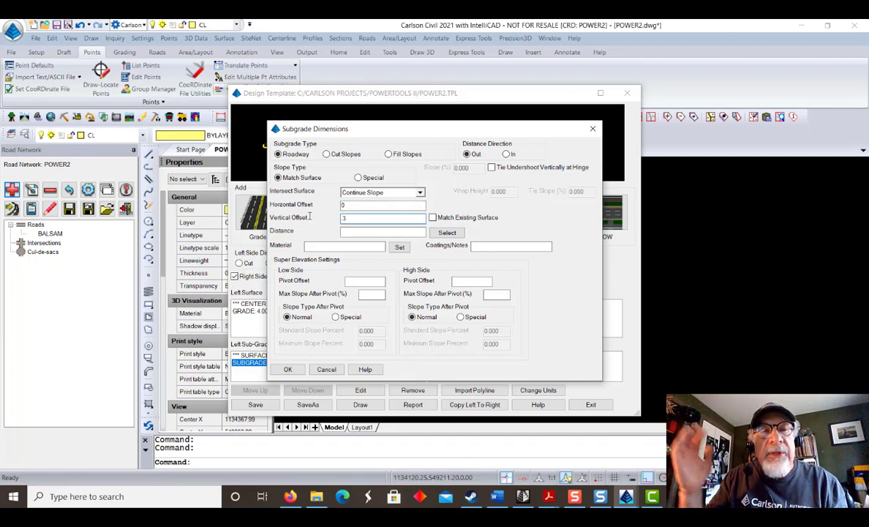
pyautogui.click(359, 233)
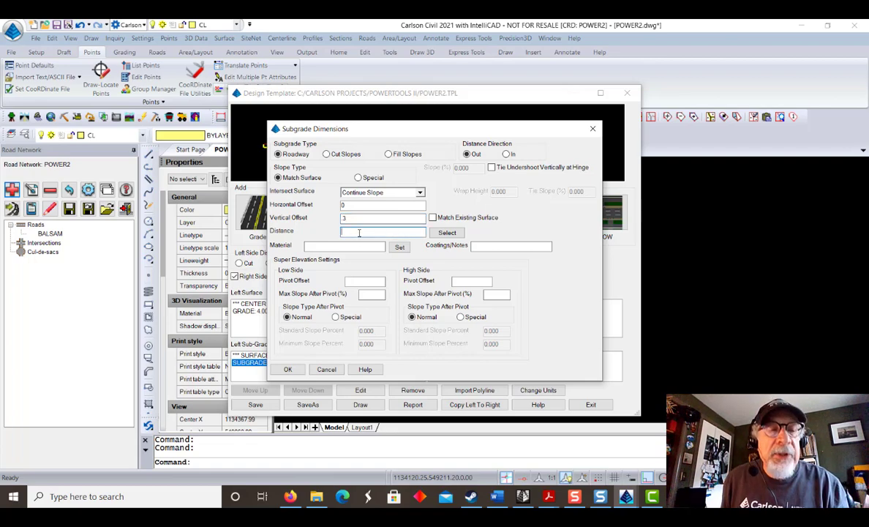
pyautogui.click(332, 246)
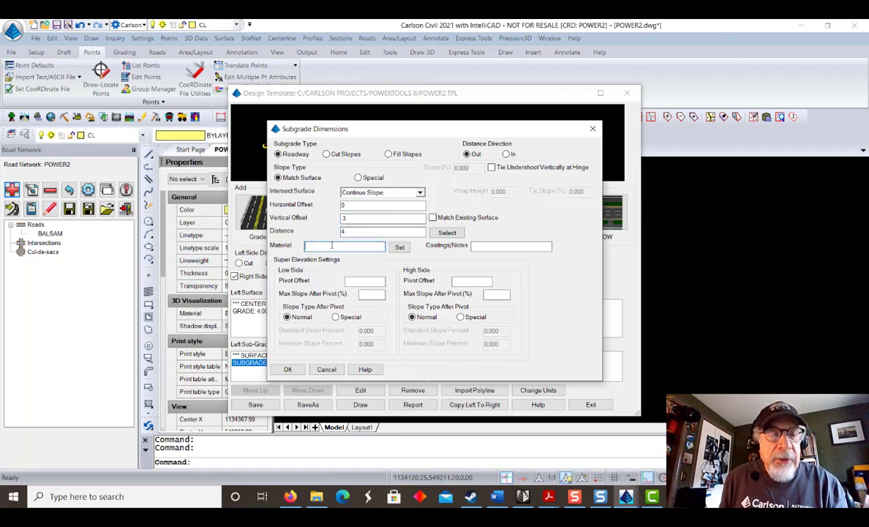
pyautogui.write('GRAVEL')
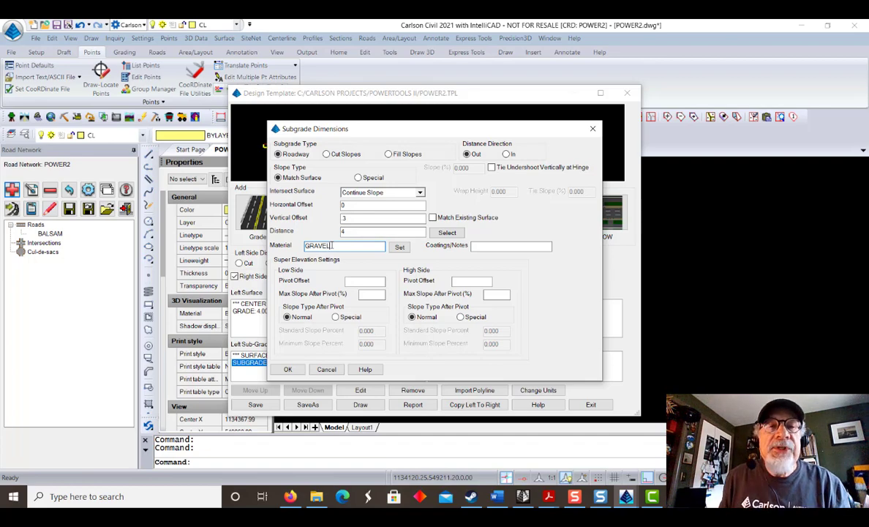
pyautogui.click(288, 369)
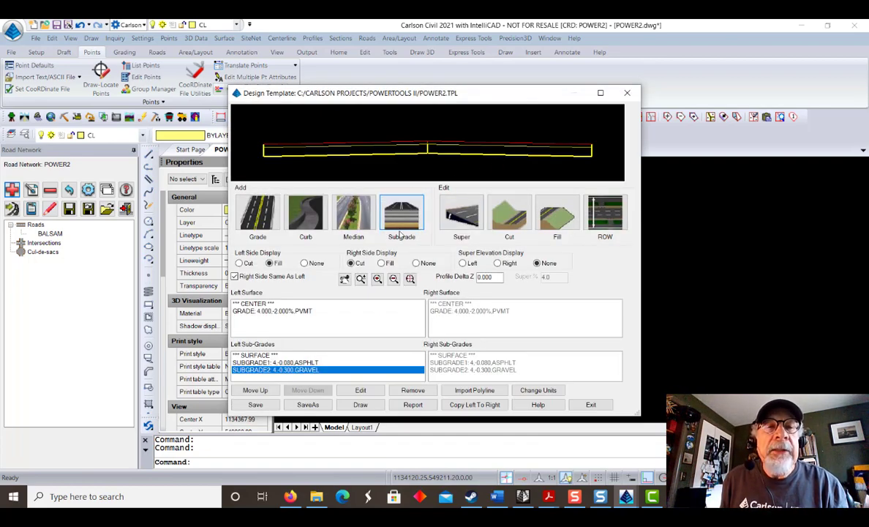
# Add curb CB1 and a 1-wide, 1% GRASS grade beyond it
pyautogui.click(308, 212)
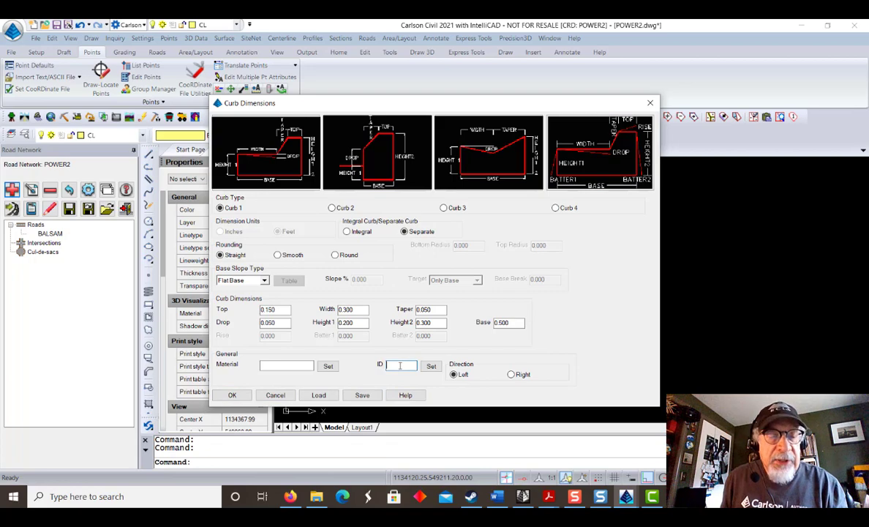
pyautogui.click(232, 394)
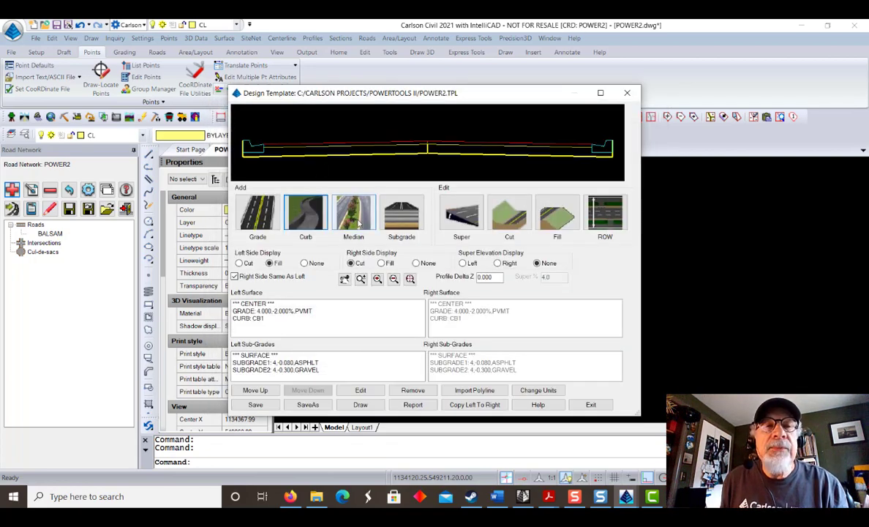
pyautogui.click(257, 212)
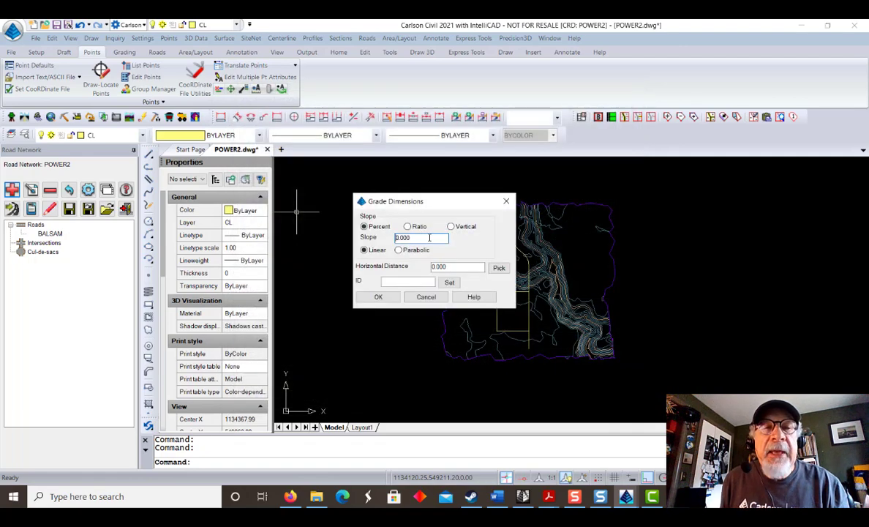
pyautogui.write('1')
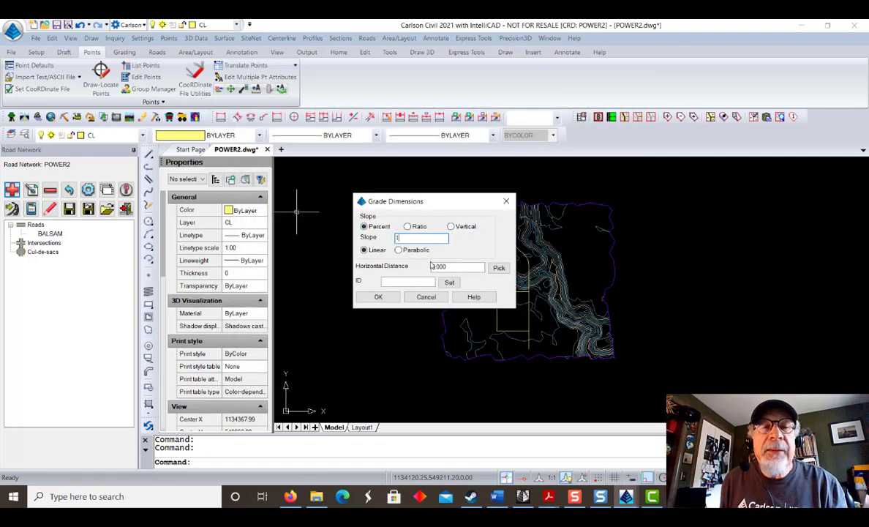
pyautogui.doubleClick(454, 265)
pyautogui.write('1')
pyautogui.click(396, 280)
pyautogui.write('GRADE')
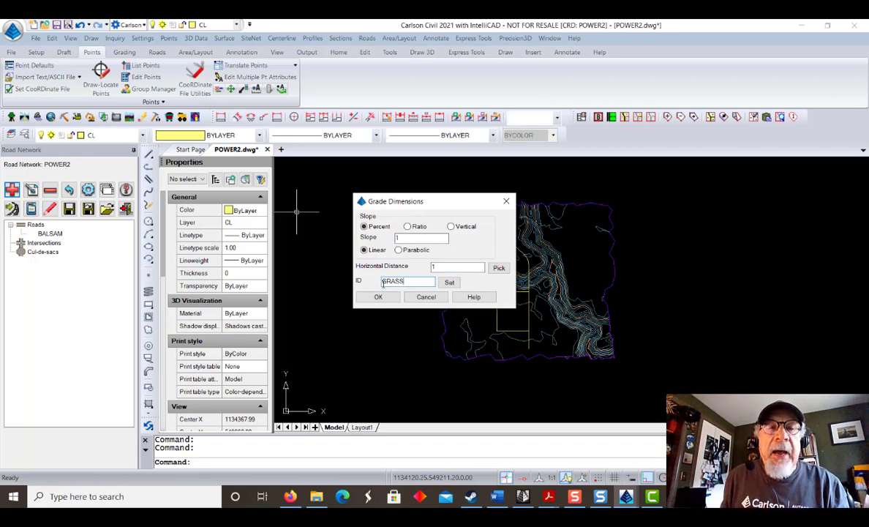
pyautogui.click(378, 296)
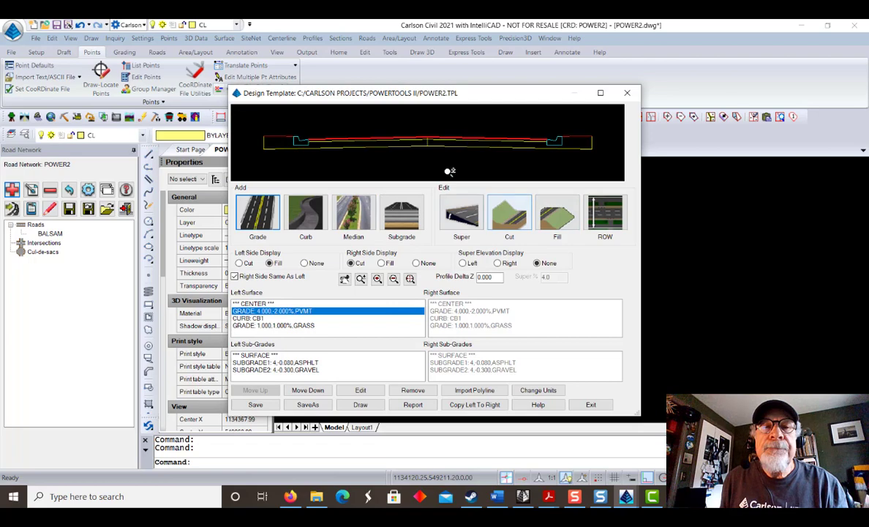
# Set 3:1 cut and fill slopes on the template and close the template editor
pyautogui.click(516, 218)
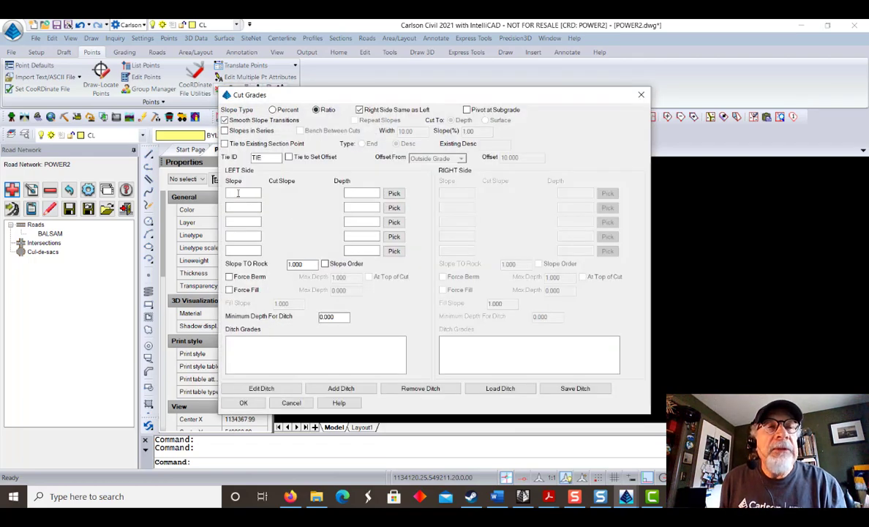
pyautogui.click(261, 193)
pyautogui.write('3')
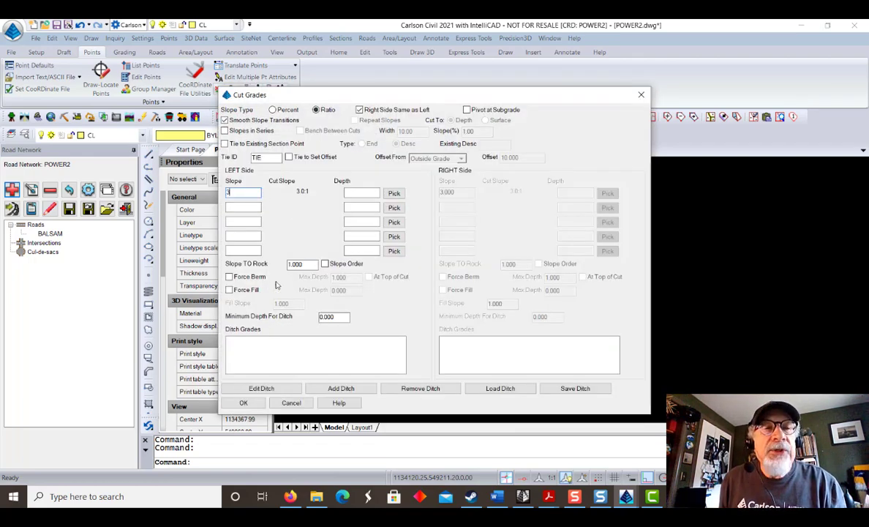
pyautogui.click(244, 403)
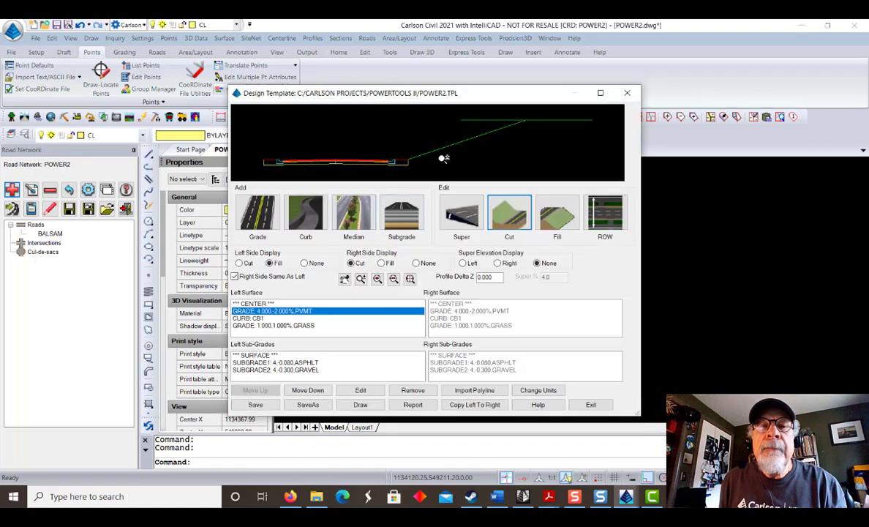
pyautogui.click(565, 222)
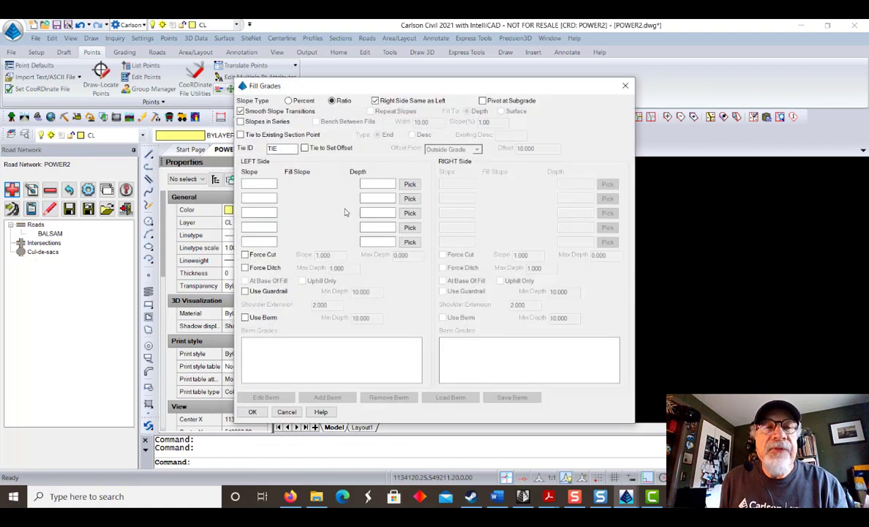
pyautogui.click(265, 185)
pyautogui.write('3')
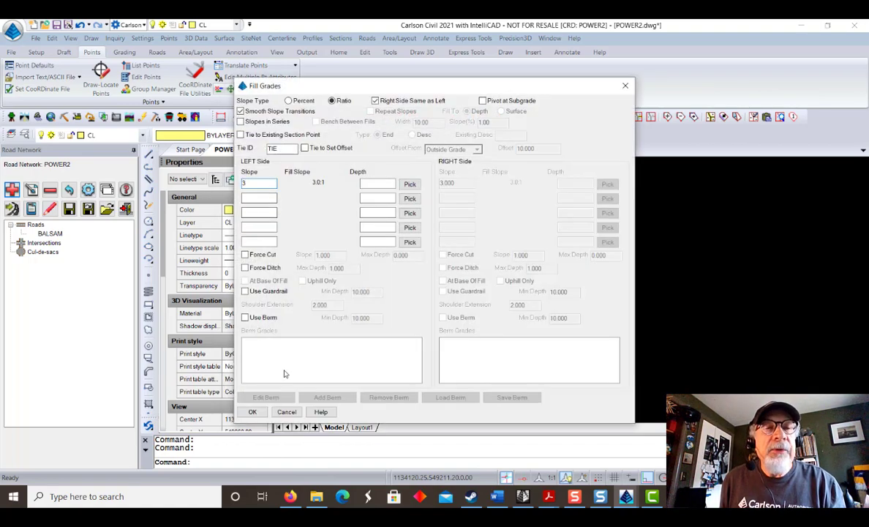
pyautogui.click(252, 412)
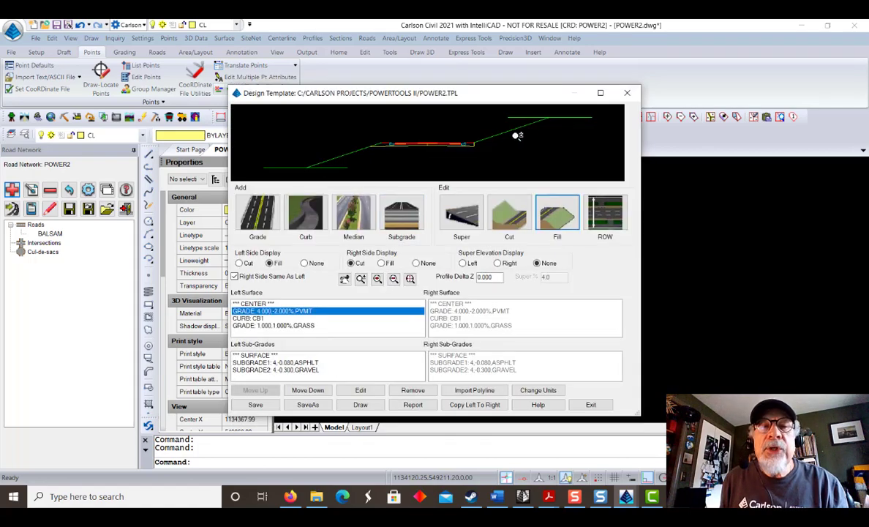
pyautogui.moveTo(512, 145); pyautogui.dragTo(416, 142)
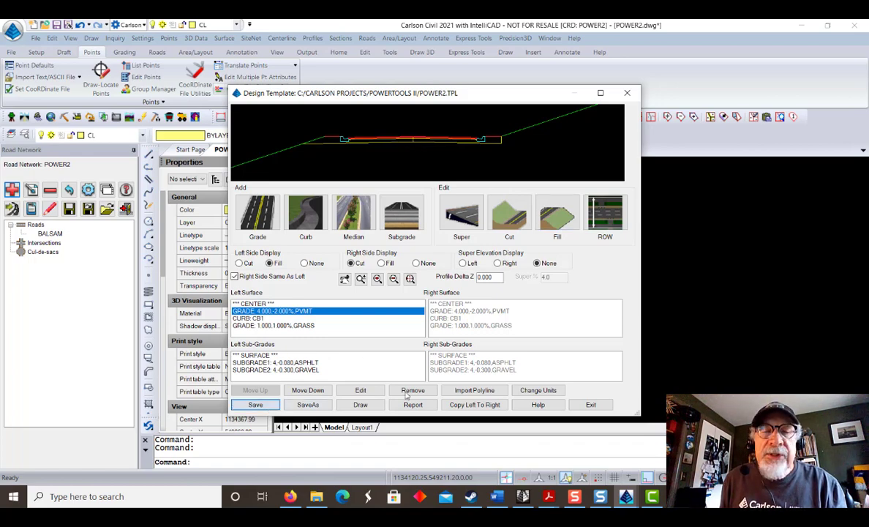
pyautogui.click(591, 404)
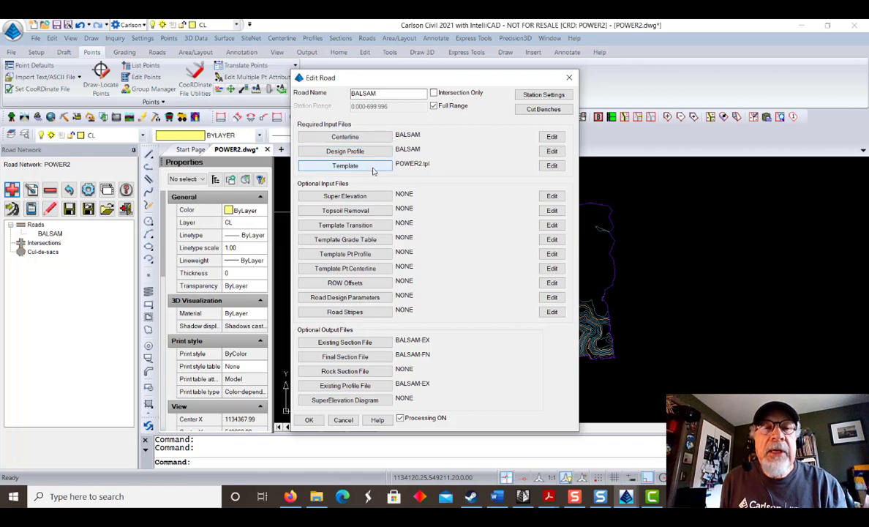
# Accept BALSAM's road settings and approve reprocessing after the centerline and template changes
pyautogui.click(310, 420)
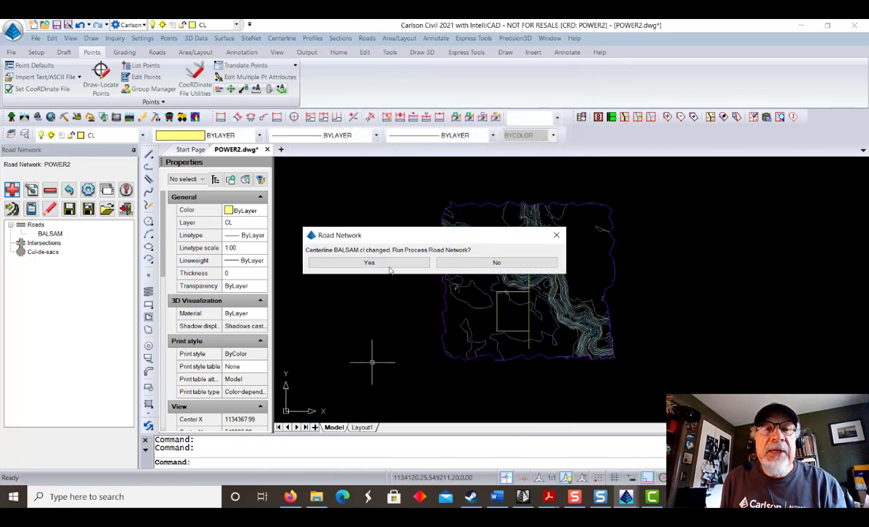
pyautogui.click(390, 265)
pyautogui.click(390, 265)
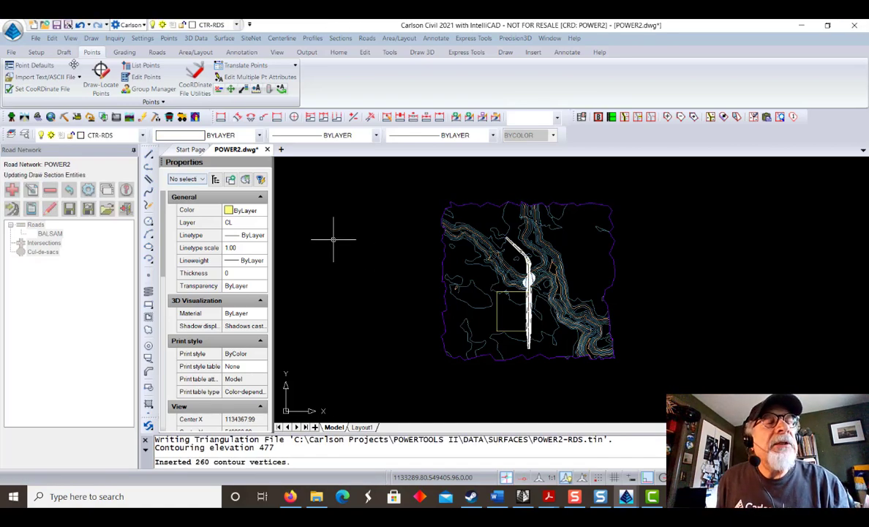
pyautogui.click(71, 39)
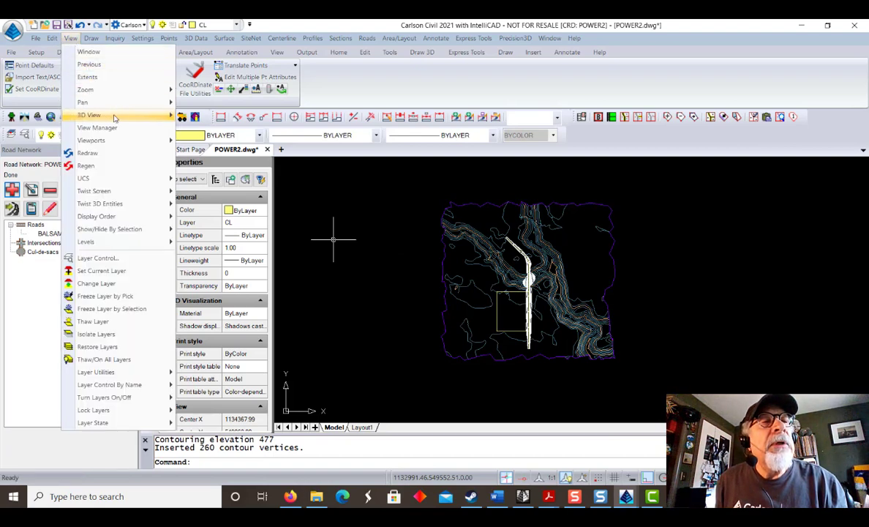
pyautogui.moveTo(108, 114)
pyautogui.click(251, 129)
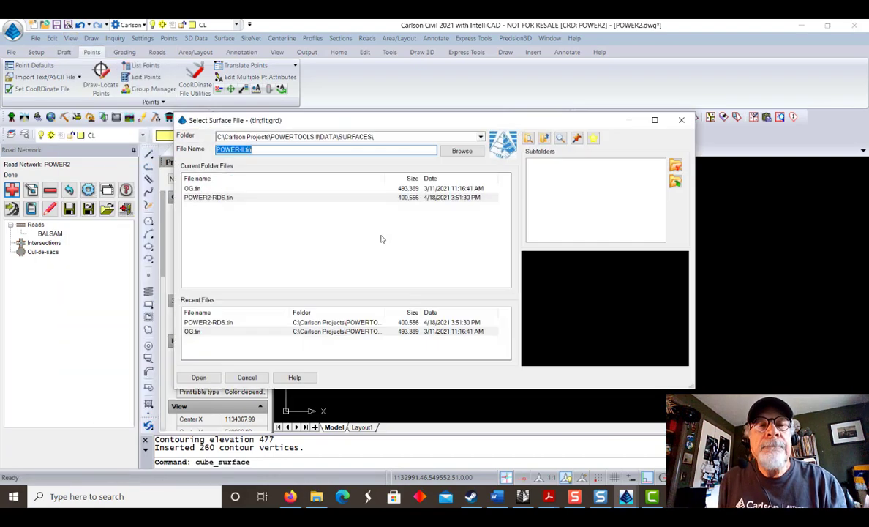
pyautogui.click(208, 197)
pyautogui.click(214, 377)
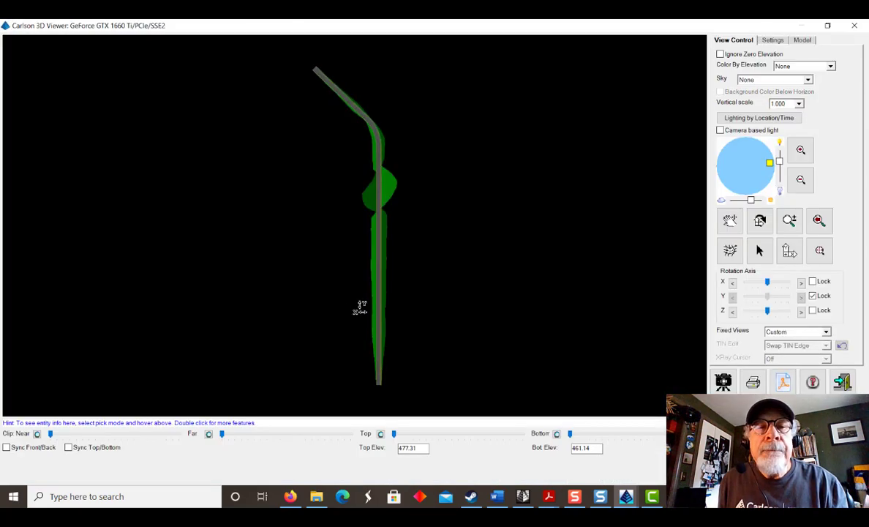
pyautogui.moveTo(360, 308); pyautogui.dragTo(408, 242)
pyautogui.scroll(-10, 403, 240)
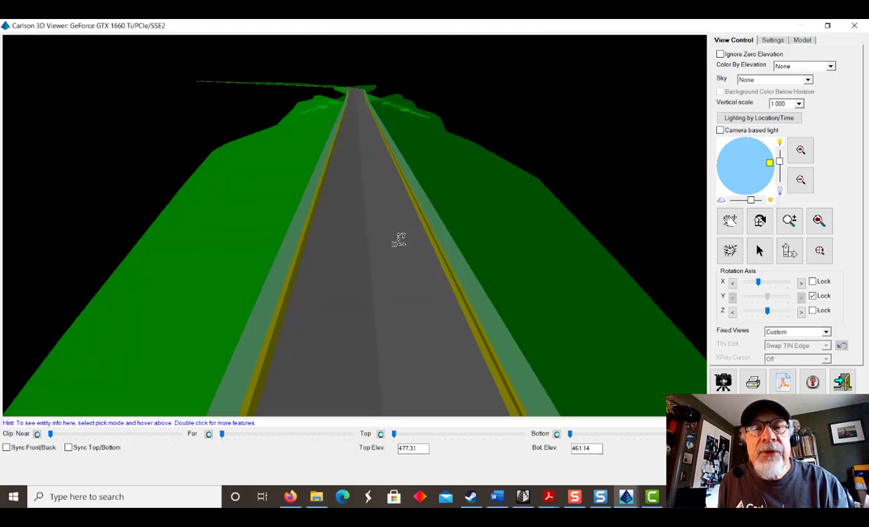
pyautogui.moveTo(383, 231)
pyautogui.mouseDown()
pyautogui.moveTo(381, 272)
pyautogui.moveTo(359, 170)
pyautogui.moveTo(376, 254)
pyautogui.moveTo(377, 179)
pyautogui.mouseUp()
pyautogui.click(842, 381)
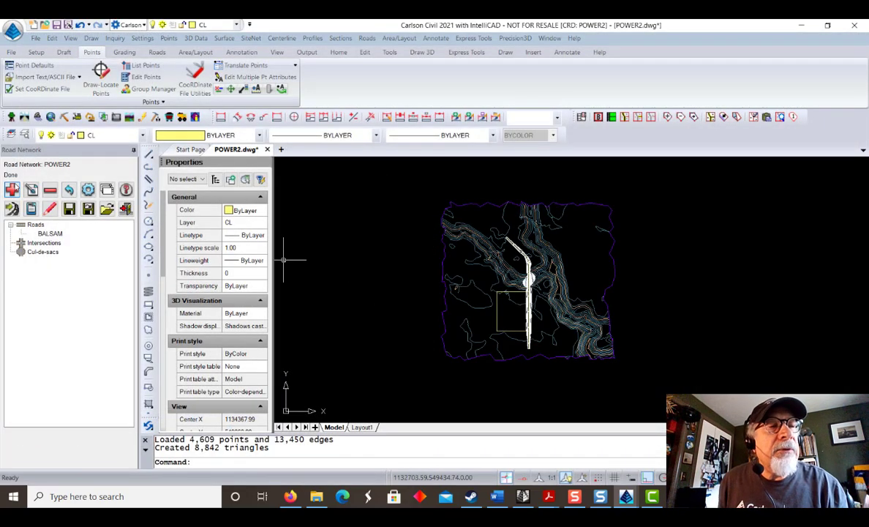
pyautogui.click(11, 188)
# Add road OAK from the loop polyline, saving OAK centerline and OAK.pro profile files
pyautogui.click(379, 262)
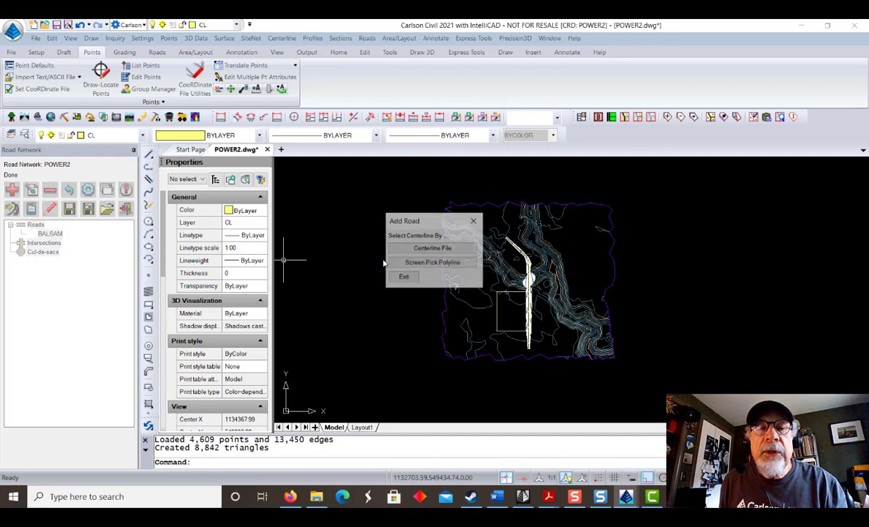
pyautogui.click(439, 262)
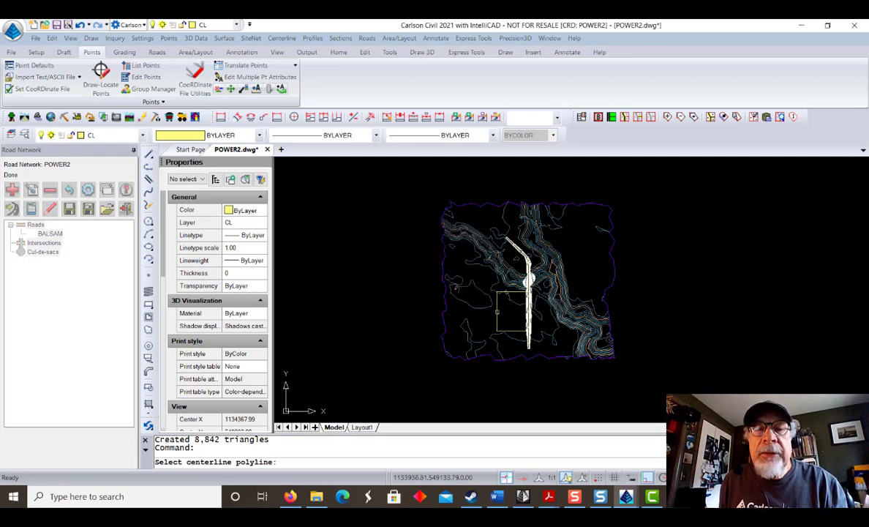
pyautogui.click(496, 316)
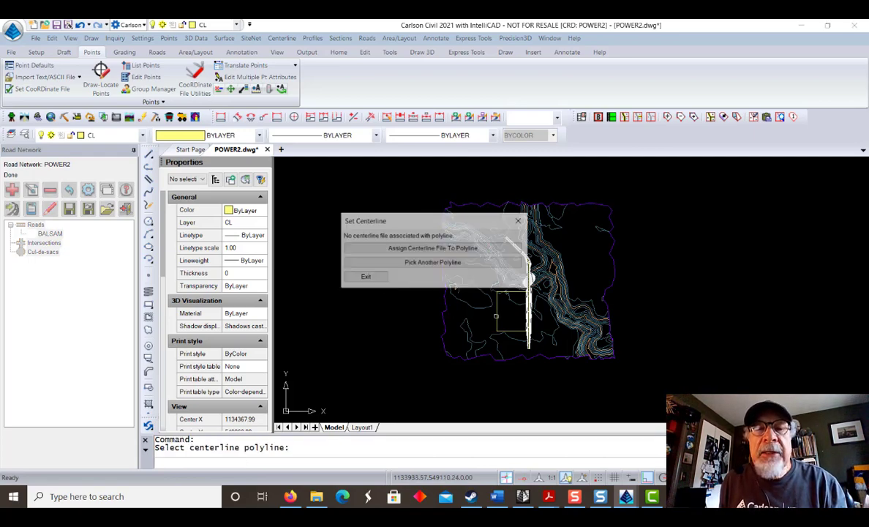
pyautogui.click(437, 249)
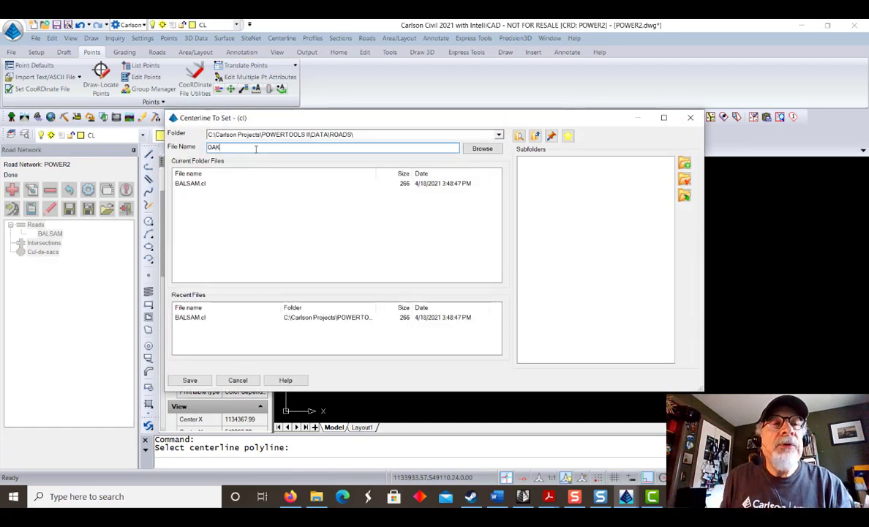
pyautogui.click(190, 380)
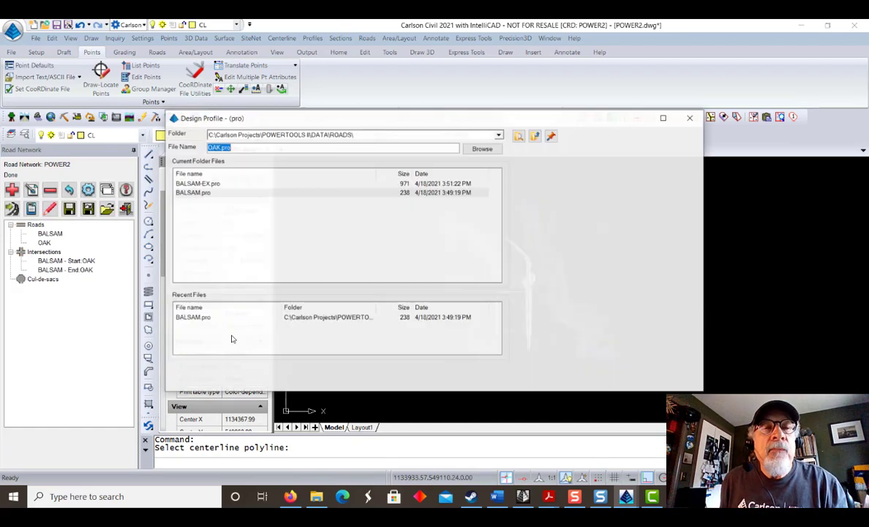
pyautogui.click(190, 380)
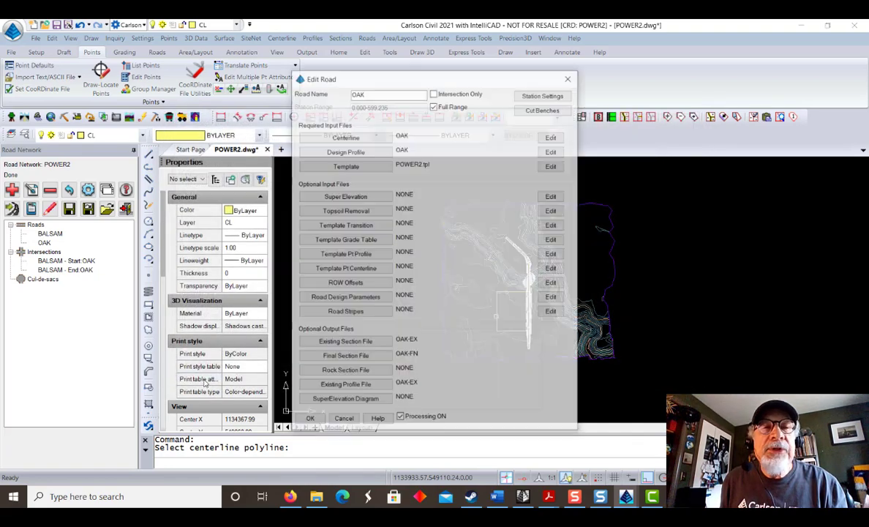
pyautogui.click(551, 136)
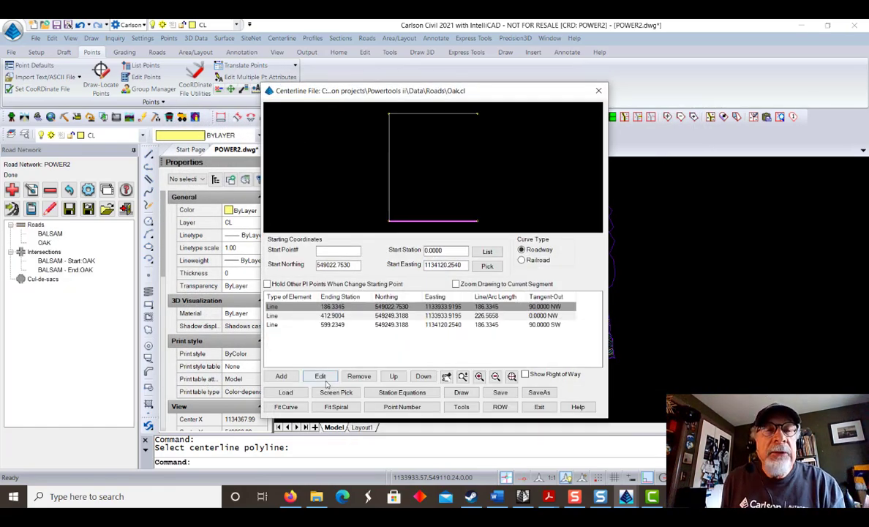
# Round both OAK centerline corners with 35 m radius curves and save the centerline
pyautogui.click(286, 406)
pyautogui.write('35')
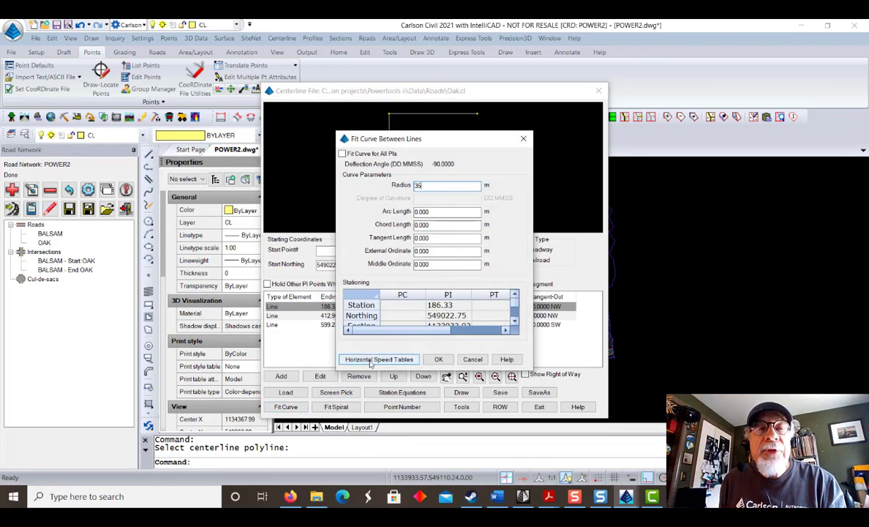
pyautogui.click(439, 359)
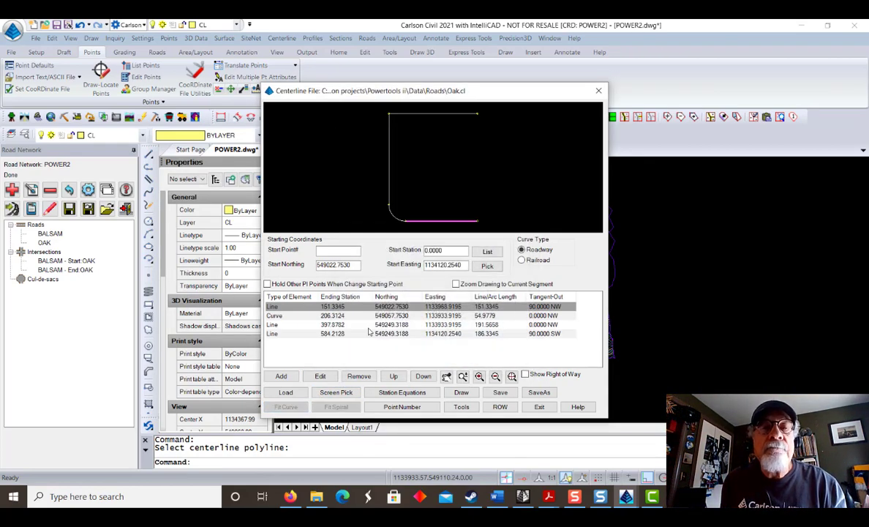
pyautogui.click(285, 324)
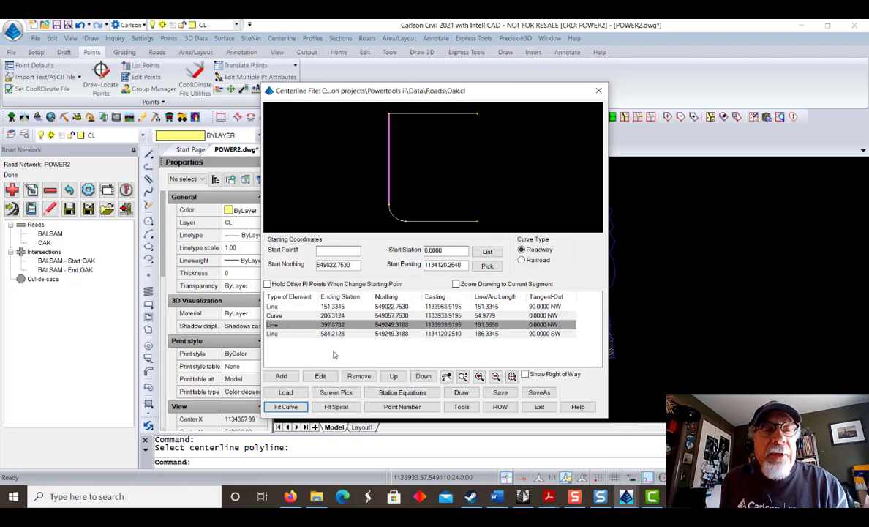
pyautogui.click(286, 406)
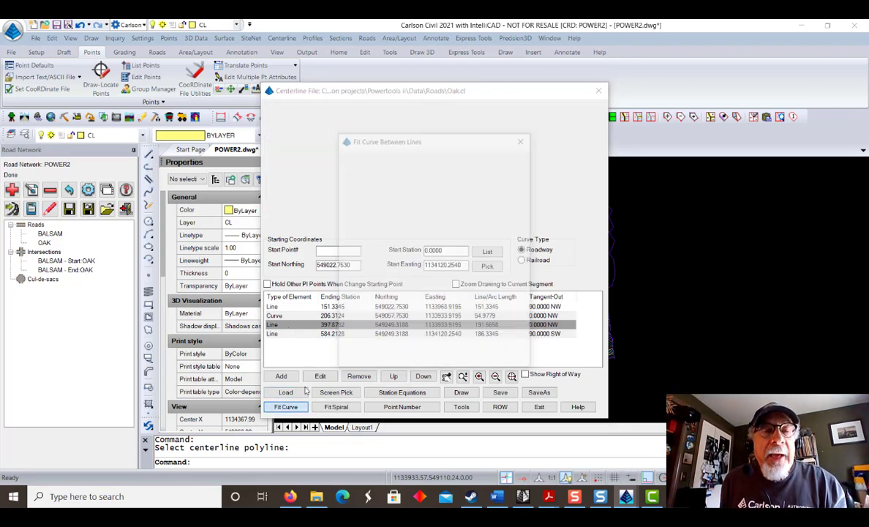
pyautogui.write('35')
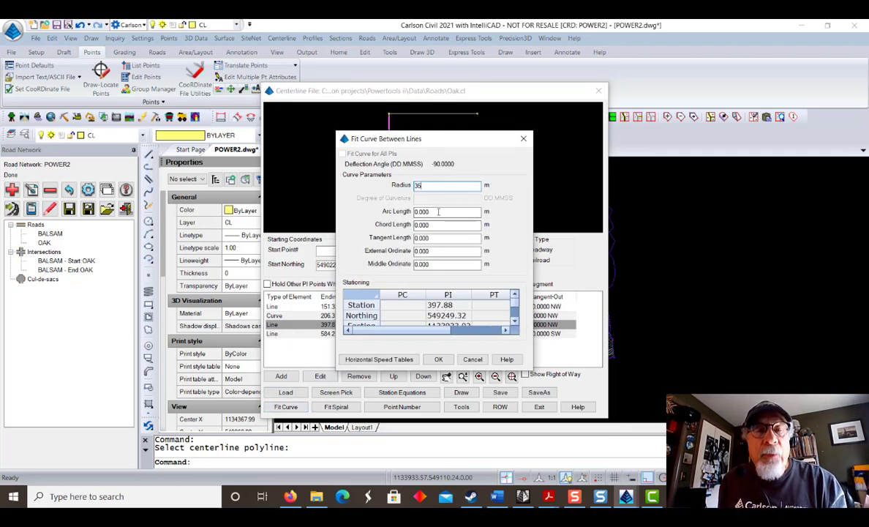
pyautogui.click(441, 359)
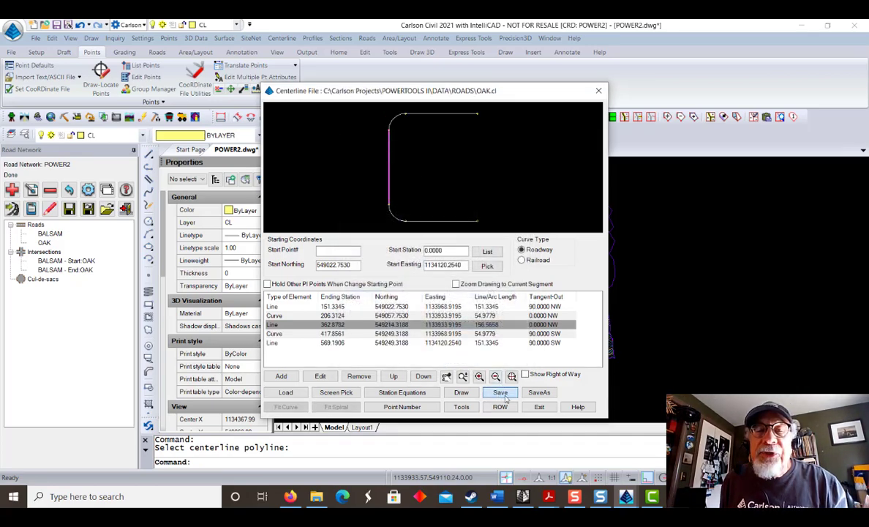
pyautogui.click(539, 407)
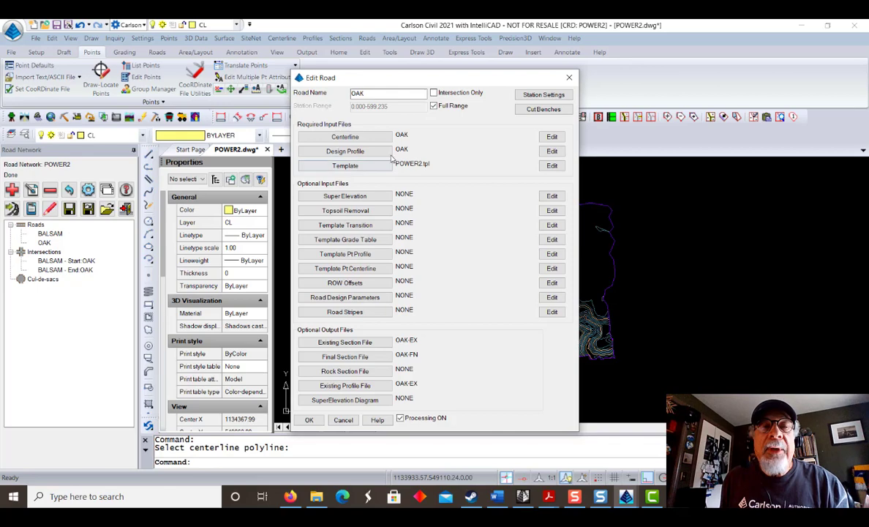
pyautogui.click(551, 151)
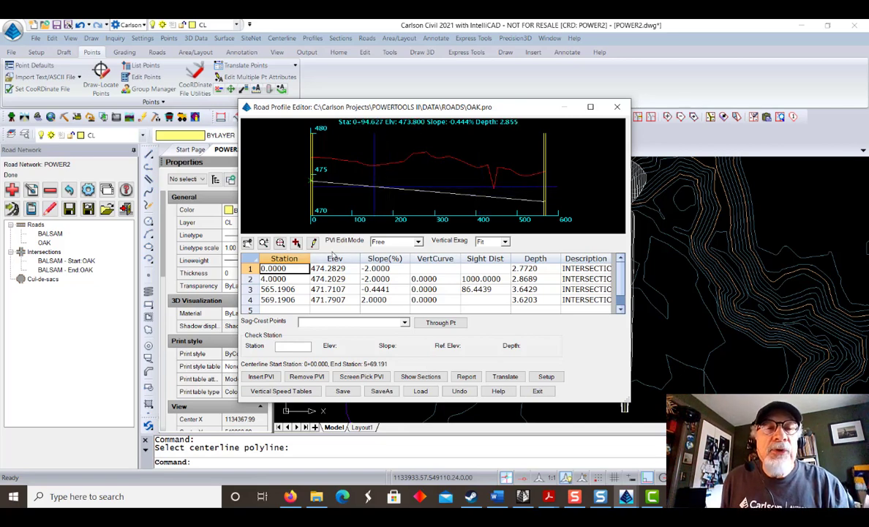
# Insert a new PVI near station 196 on OAK's profile with a 50 vertical curve
pyautogui.click(296, 243)
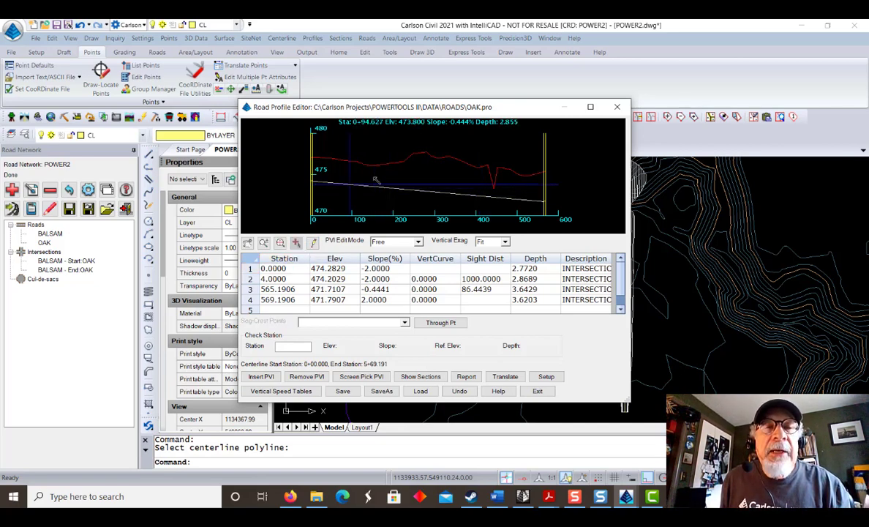
pyautogui.click(363, 155)
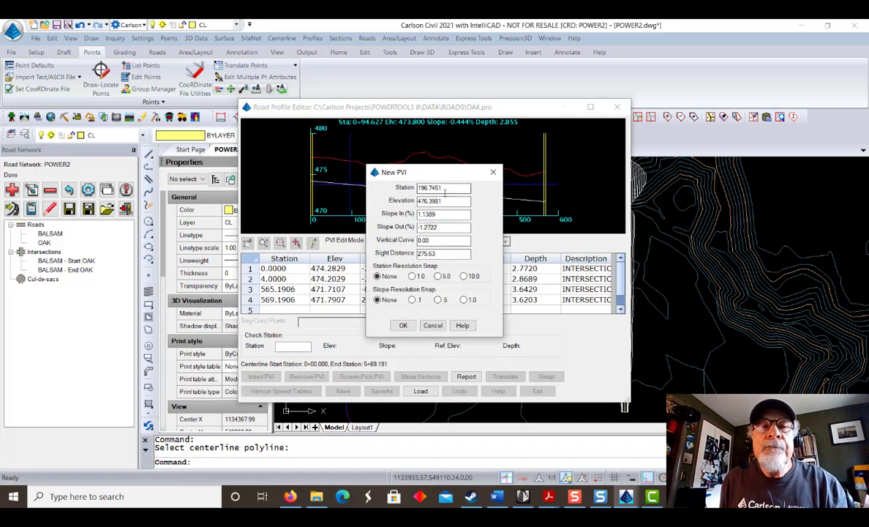
pyautogui.press('Tab')
pyautogui.press('Tab')
pyautogui.press('Tab')
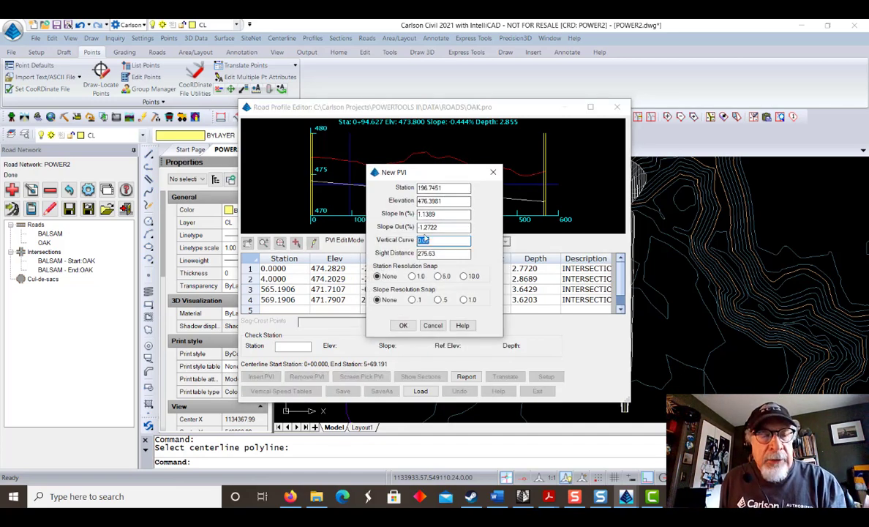
pyautogui.write('50')
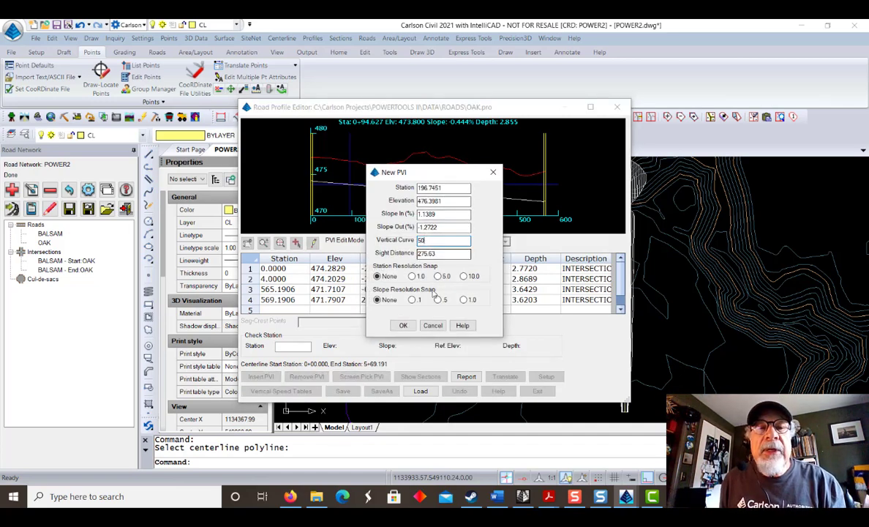
pyautogui.click(404, 325)
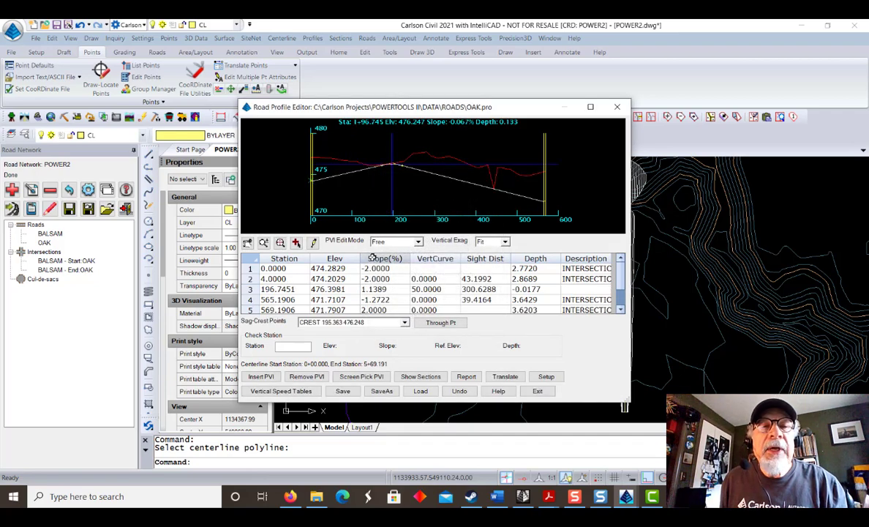
# Add a second PVI near station 394 with a 75 vertical curve, shift it, and save the profile
pyautogui.click(479, 161)
pyautogui.doubleClick(442, 241)
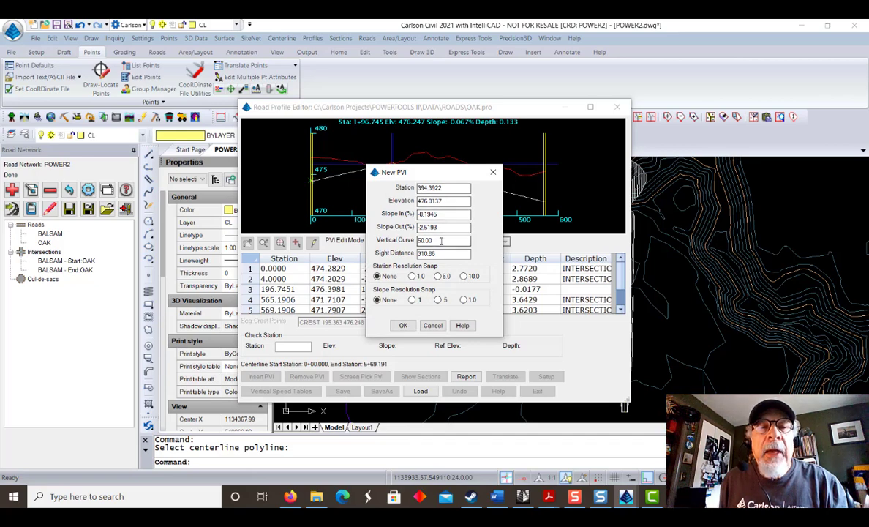
pyautogui.write('75')
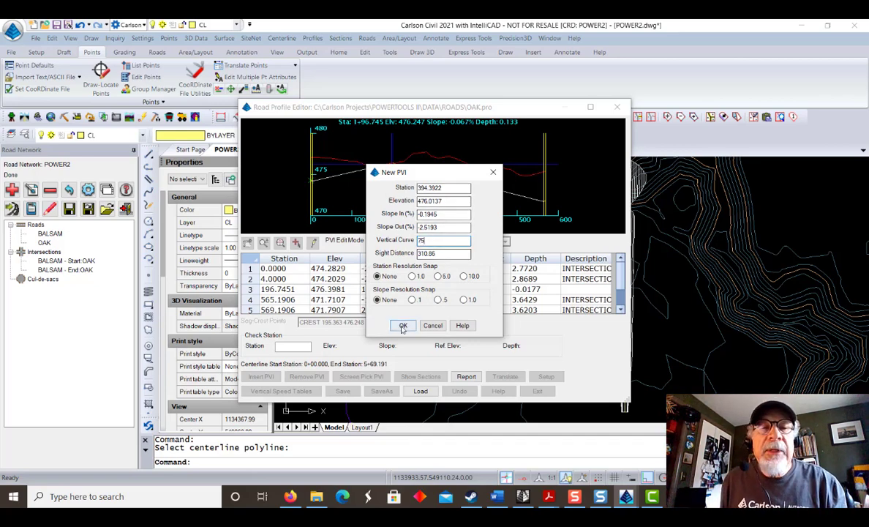
pyautogui.press('Return')
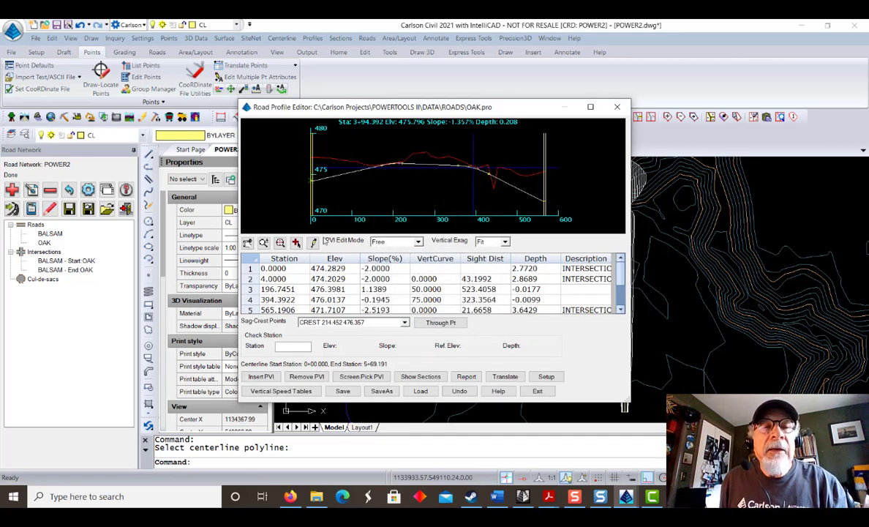
pyautogui.moveTo(468, 164); pyautogui.dragTo(488, 169)
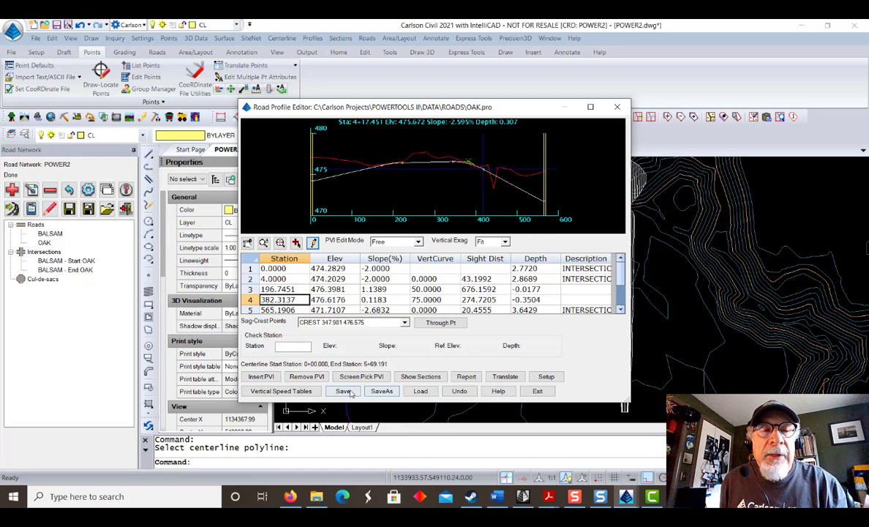
pyautogui.click(538, 391)
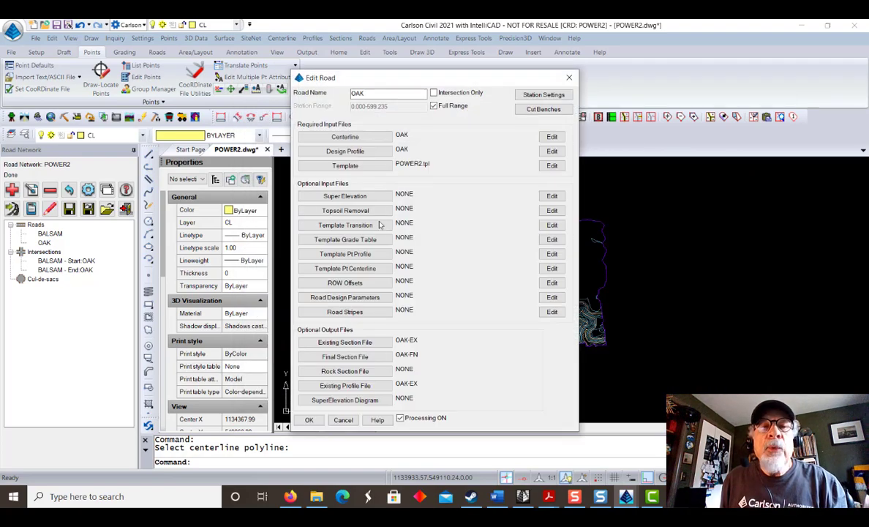
pyautogui.click(309, 419)
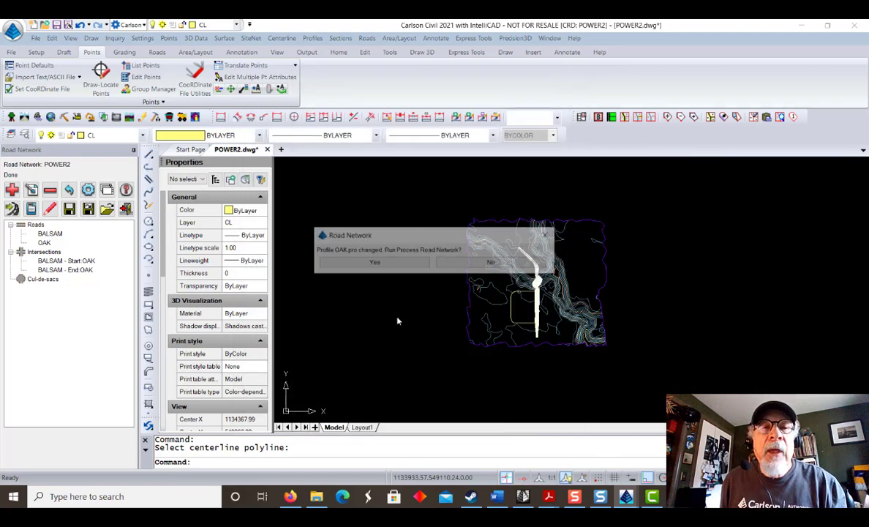
# Confirm both reprocessing prompts so the changed OAK profile and centerline are rebuilt over the contours
pyautogui.click(409, 263)
pyautogui.click(409, 263)
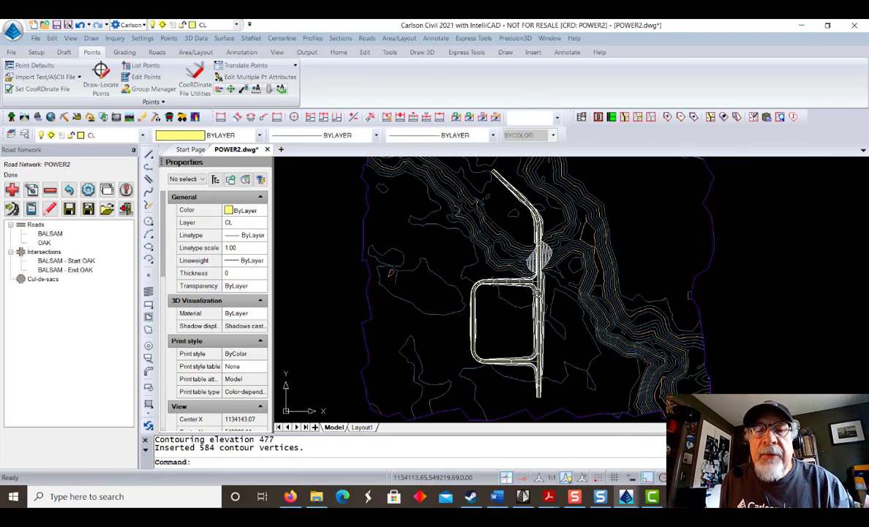
pyautogui.scroll(-2, 420, 234)
pyautogui.scroll(2, 420, 234)
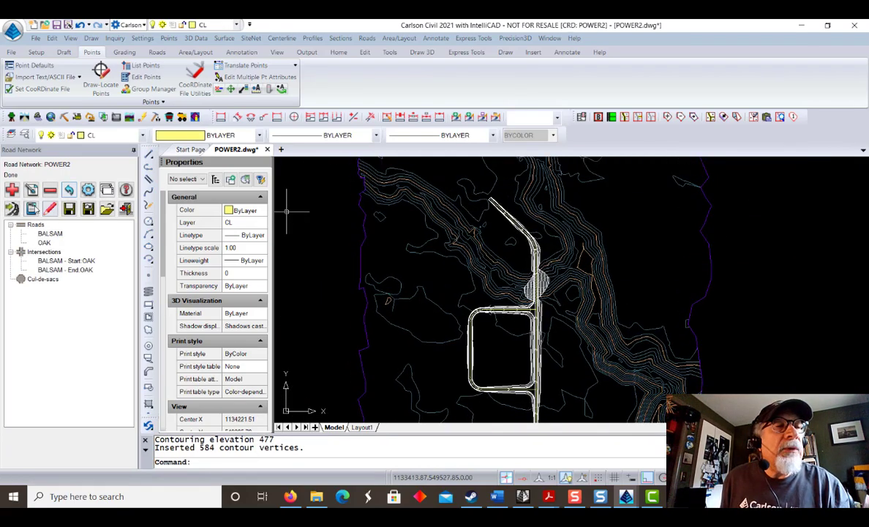
pyautogui.click(12, 190)
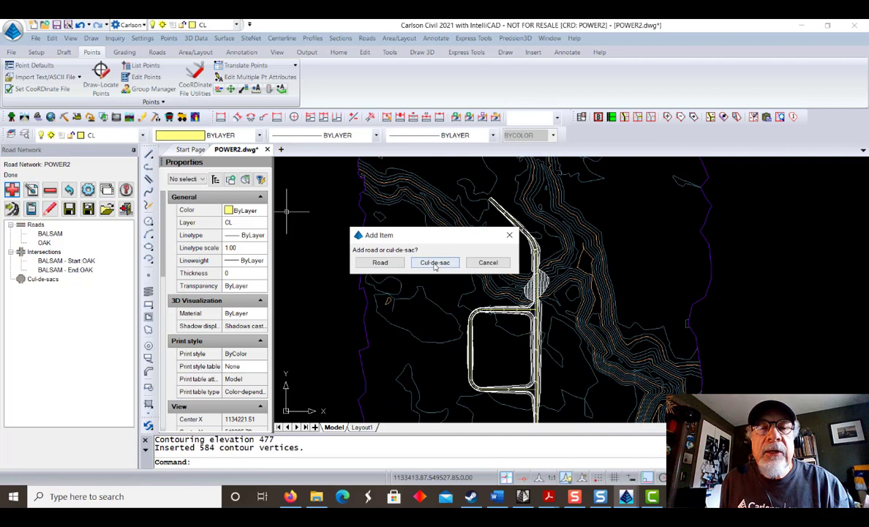
# Add a cul-de-sac on BALSAM with radius 18 and fillet radius 8, then reprocess the network
pyautogui.click(408, 245)
pyautogui.click(387, 221)
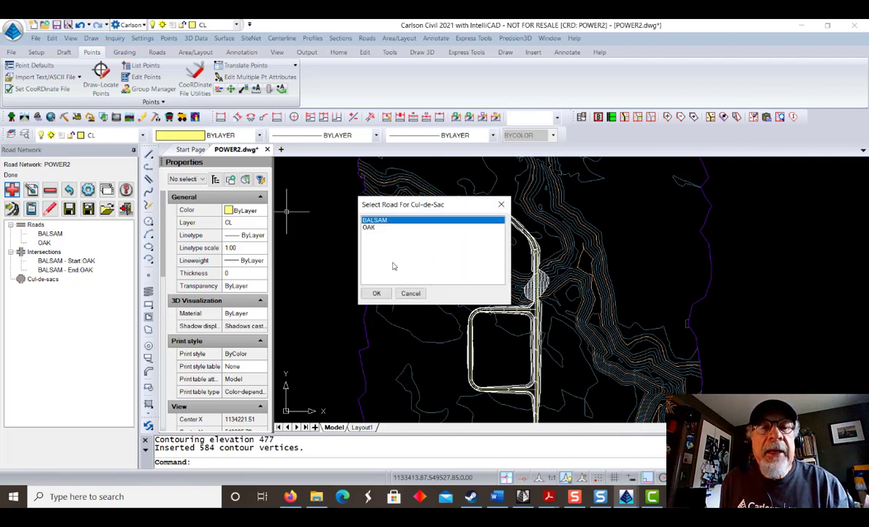
pyautogui.click(376, 293)
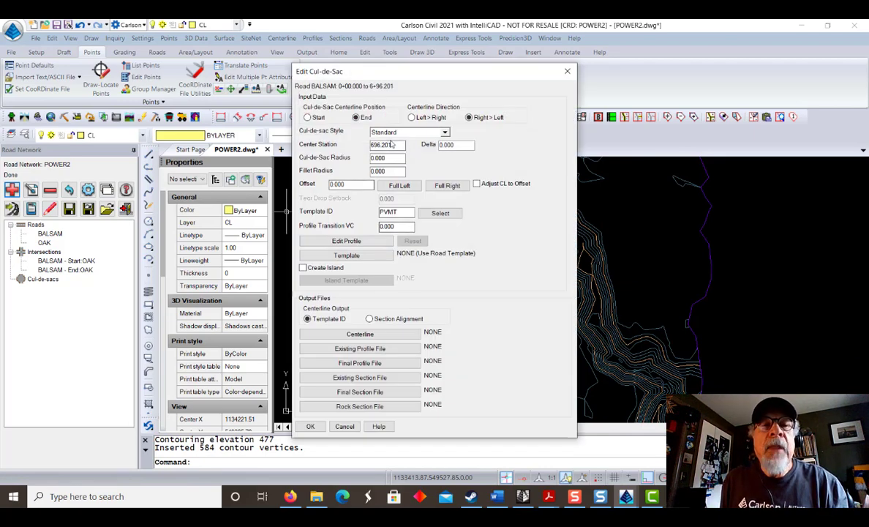
pyautogui.press('Tab')
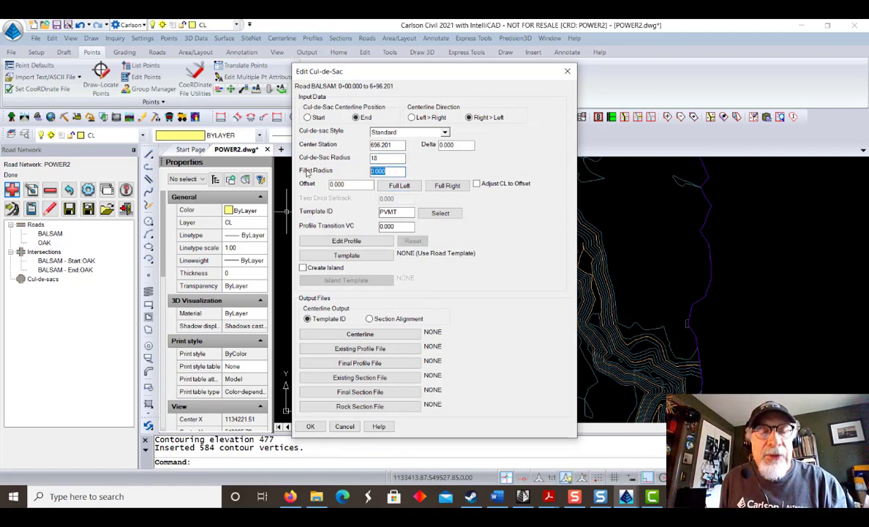
pyautogui.write('8')
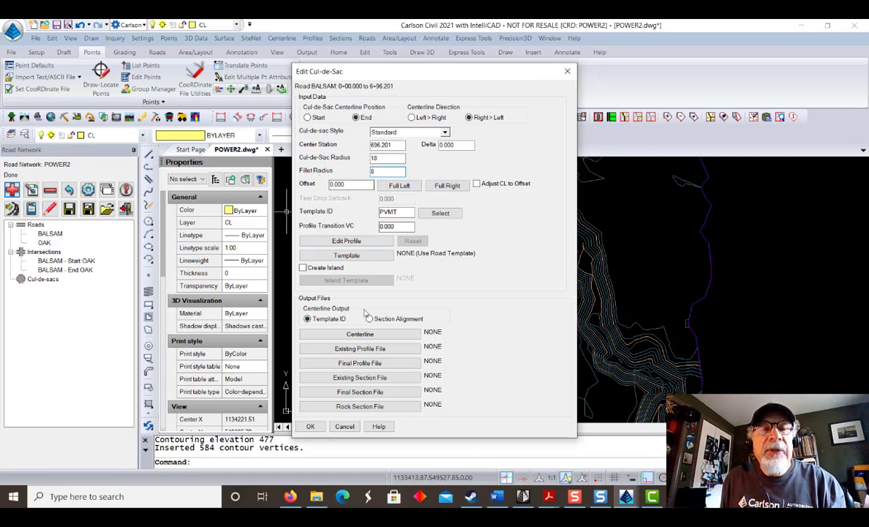
pyautogui.click(312, 426)
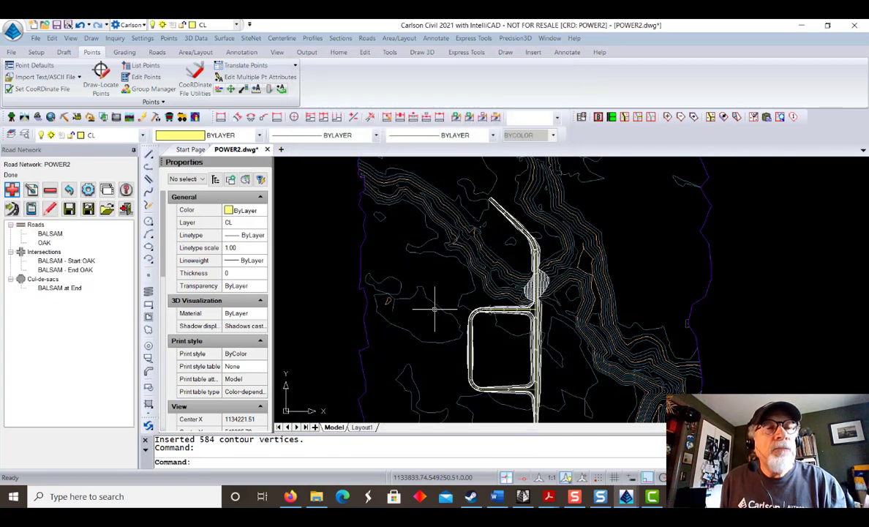
pyautogui.click(12, 209)
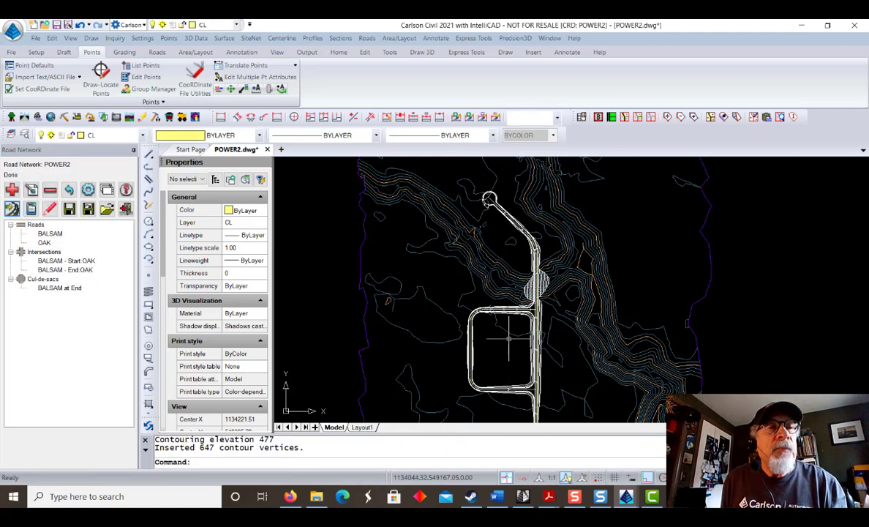
# Load POWER2-RDS.tin in the Surface File Viewer and tilt it into a perspective view
pyautogui.click(73, 39)
pyautogui.moveTo(113, 114)
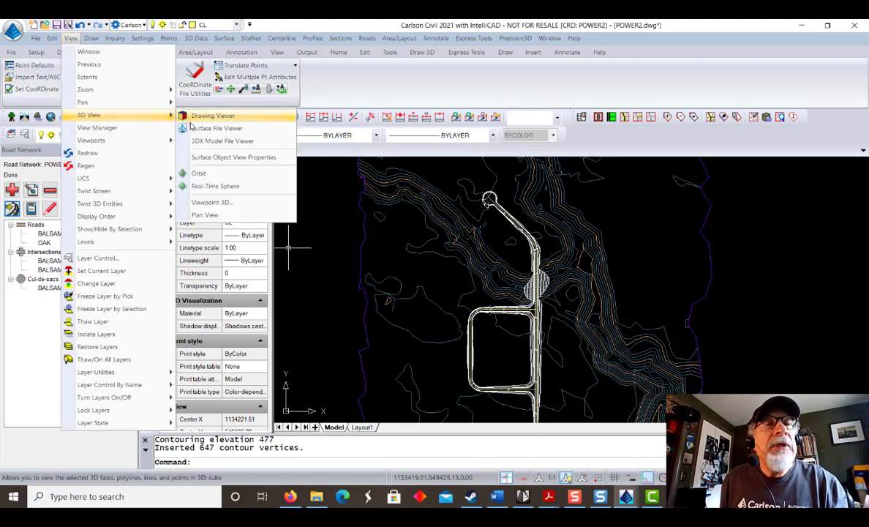
pyautogui.click(209, 128)
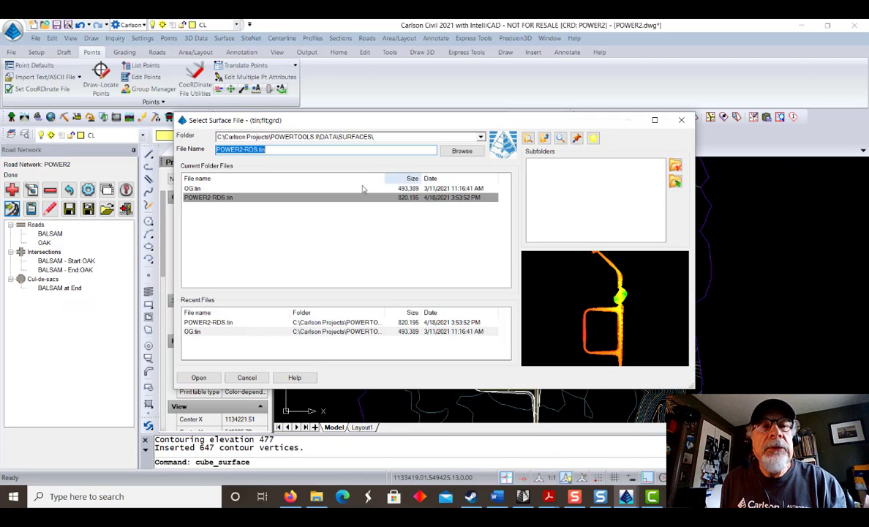
pyautogui.click(199, 376)
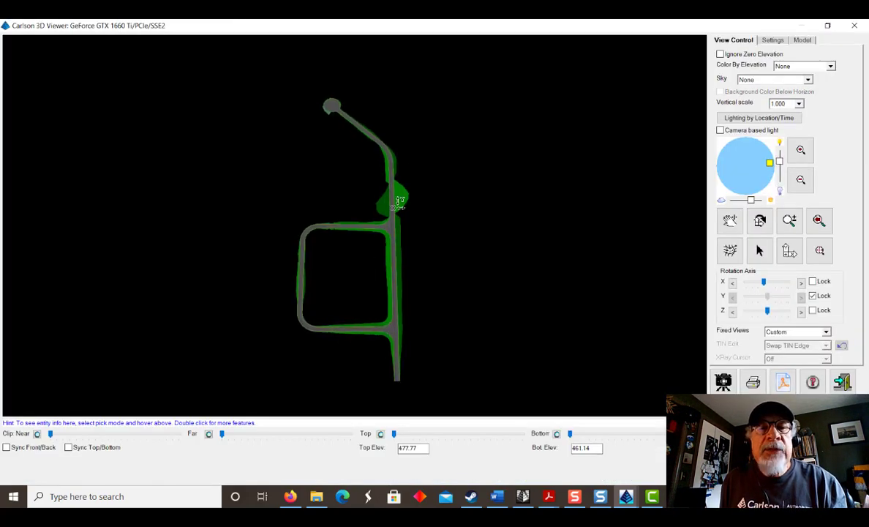
pyautogui.moveTo(400, 202); pyautogui.dragTo(287, 295)
# Add the OG.tin ground surface to the 3D view alongside POWER2-RDS
pyautogui.click(802, 41)
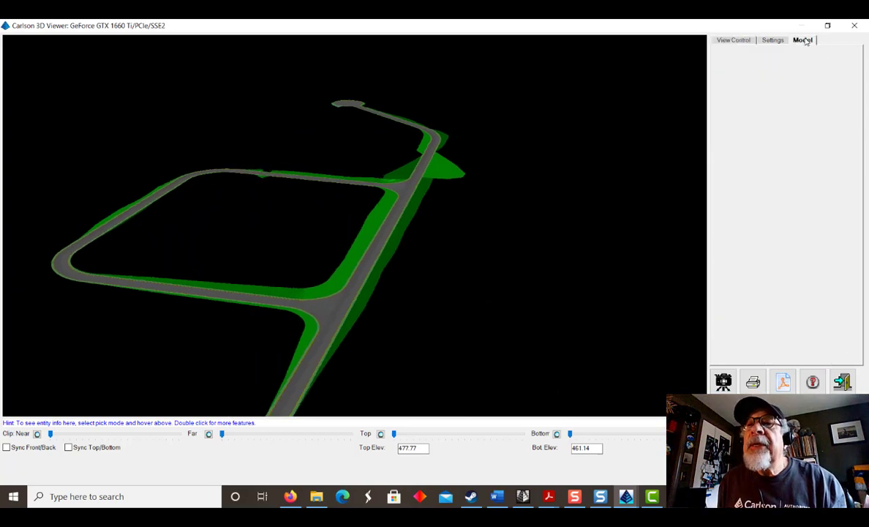
pyautogui.click(733, 97)
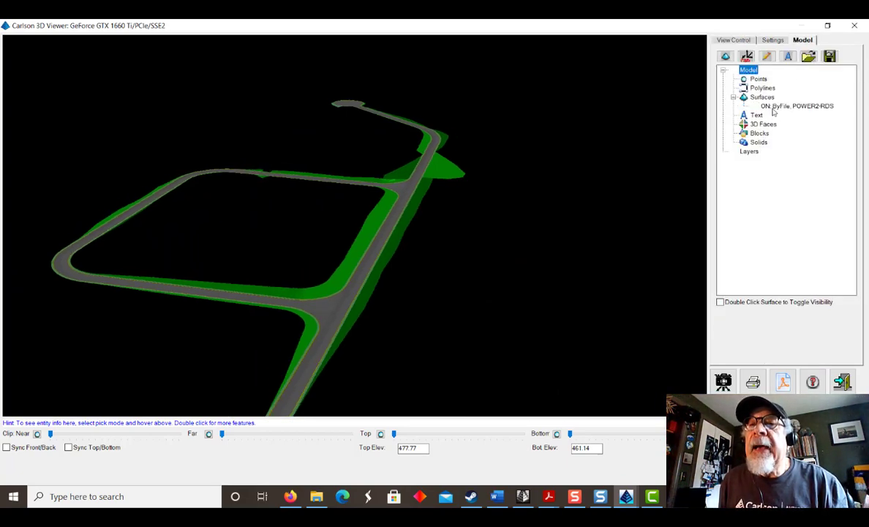
pyautogui.click(726, 57)
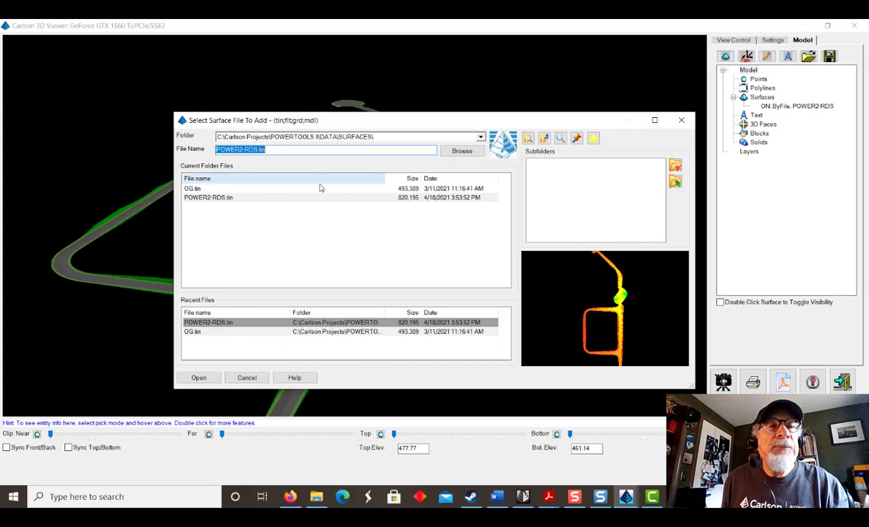
pyautogui.click(242, 189)
pyautogui.click(198, 377)
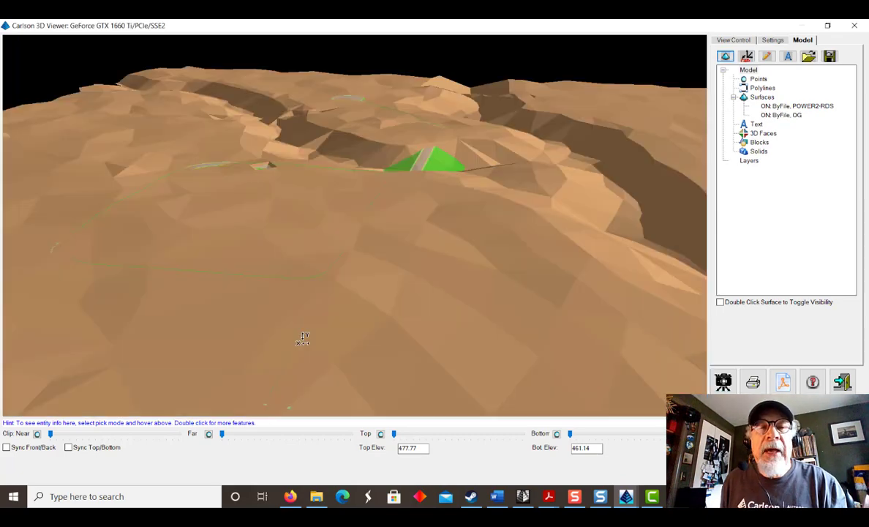
pyautogui.moveTo(411, 245); pyautogui.dragTo(440, 178)
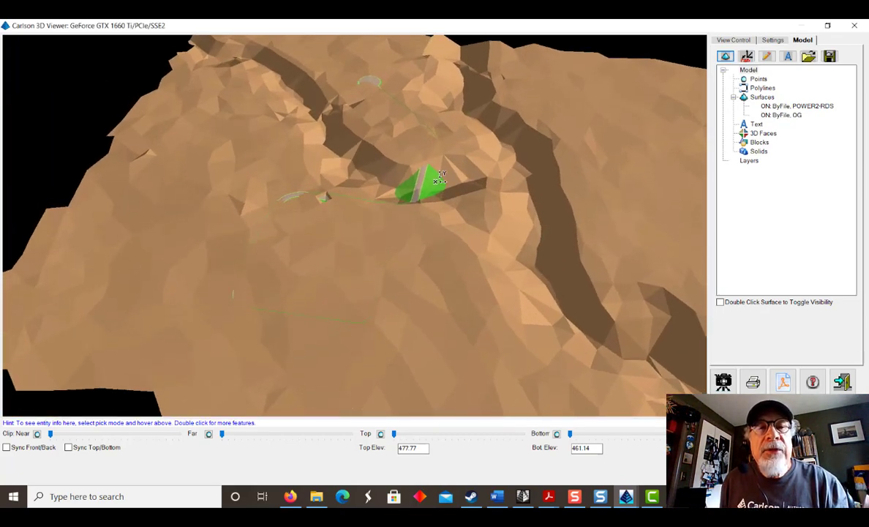
# Lower the OG surface's opacity so the roads show through, then close the viewer
pyautogui.doubleClick(784, 116)
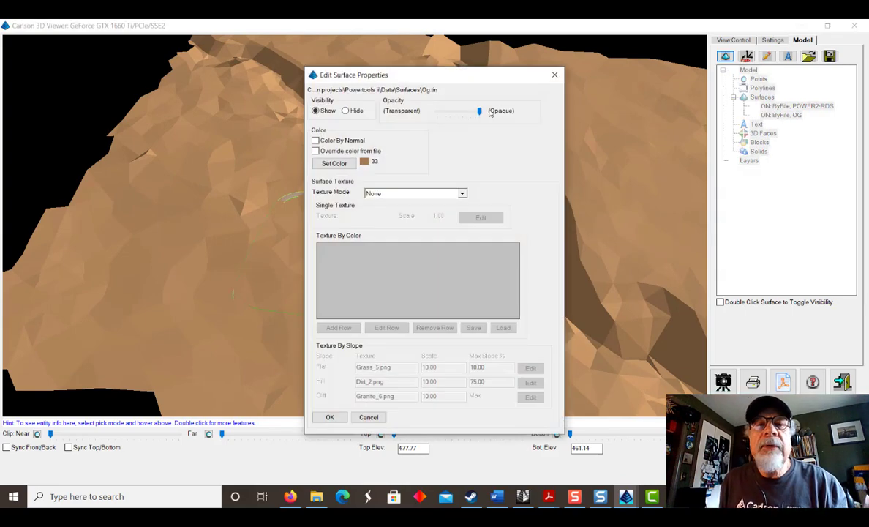
pyautogui.moveTo(480, 114); pyautogui.dragTo(455, 117)
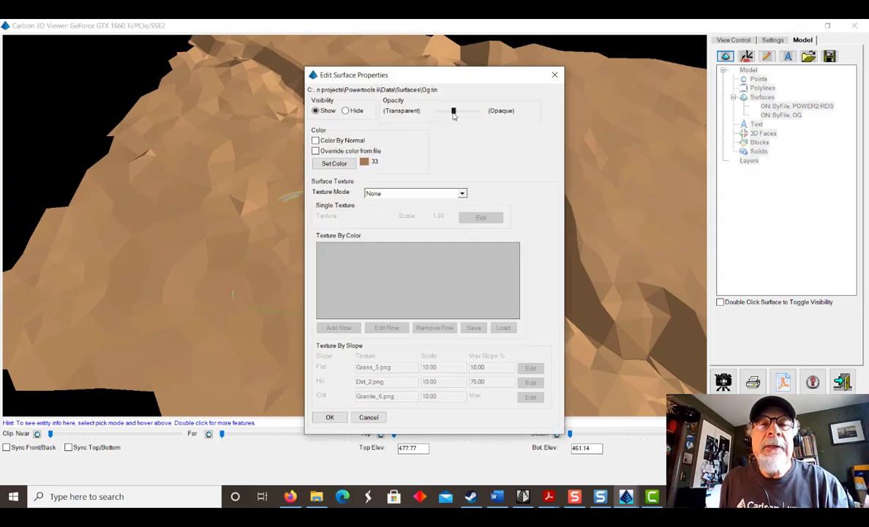
pyautogui.click(330, 417)
pyautogui.moveTo(410, 219); pyautogui.dragTo(468, 306)
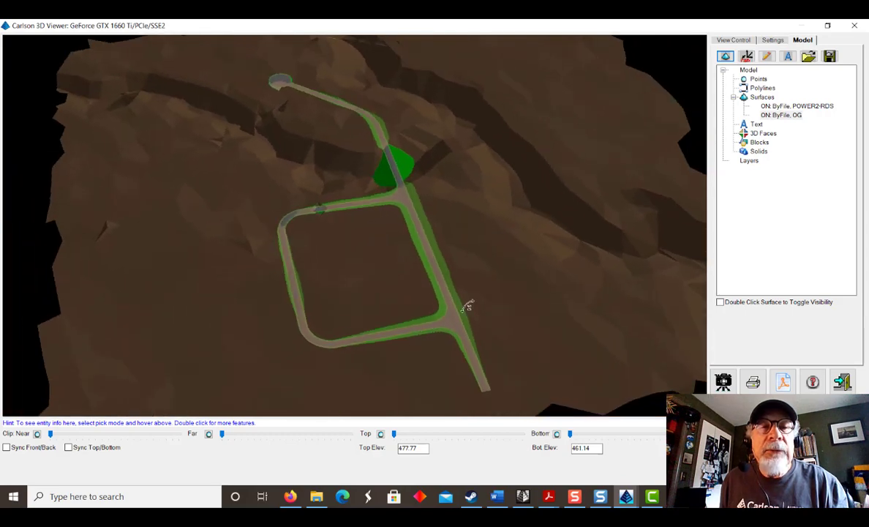
pyautogui.click(842, 381)
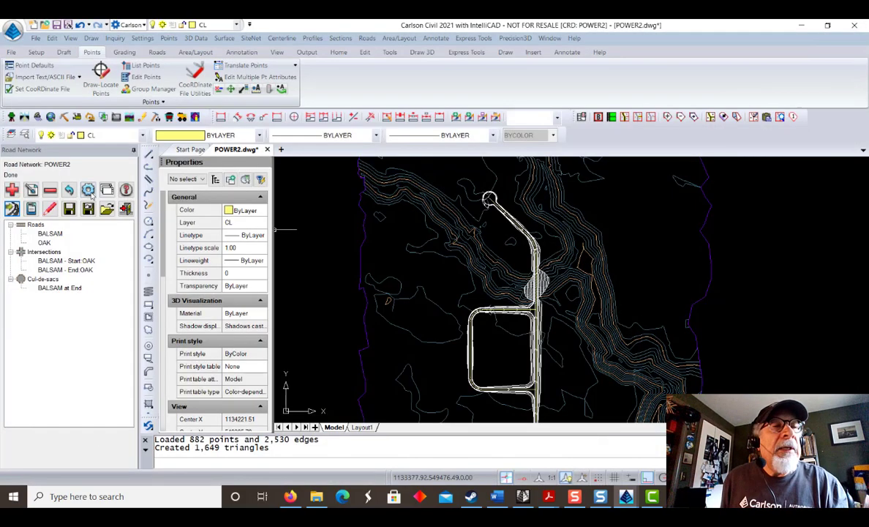
pyautogui.click(31, 209)
pyautogui.click(356, 262)
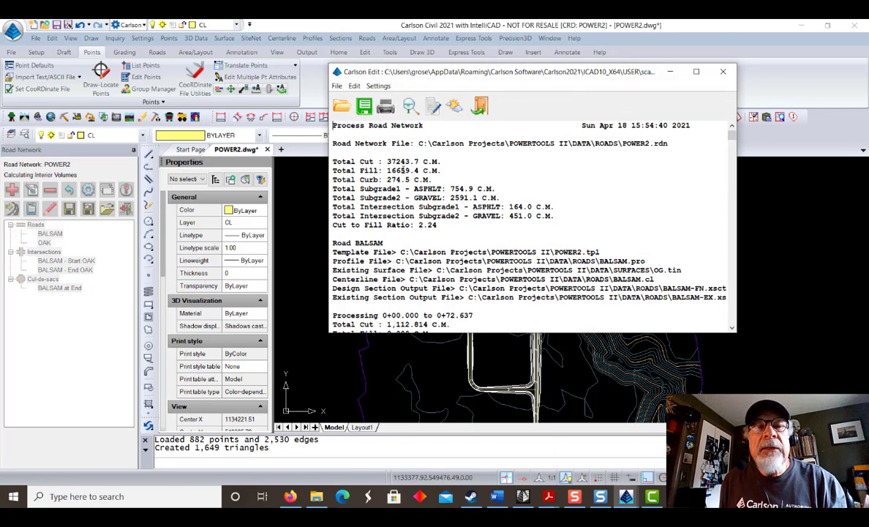
pyautogui.click(479, 106)
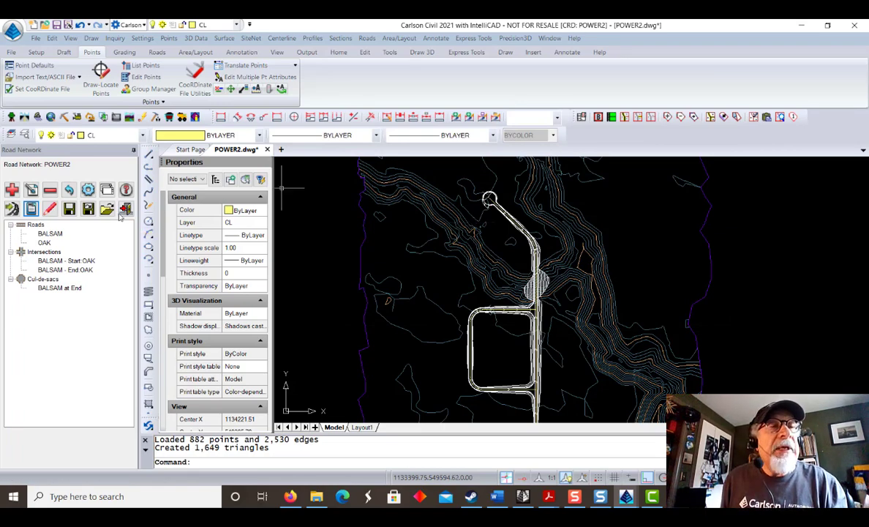
# Set the road network to write a SurvCE stakeout file named POWER2, then reprocess
pyautogui.click(88, 189)
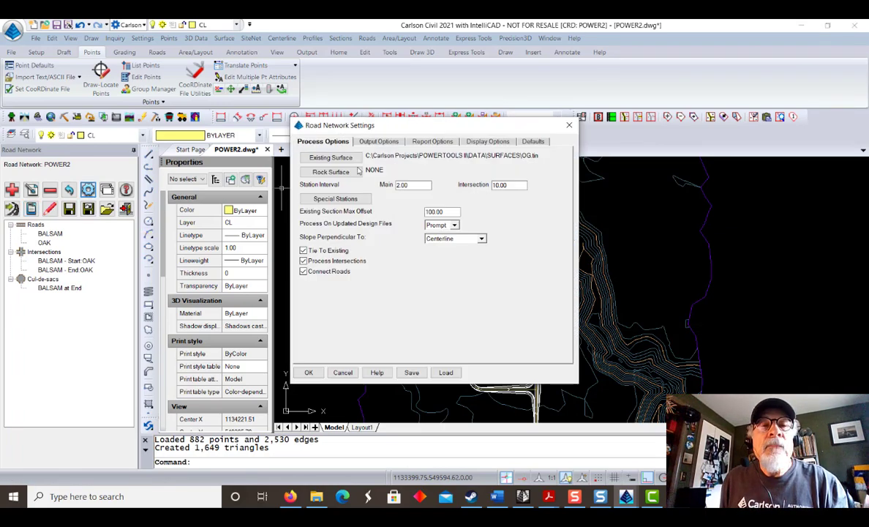
pyautogui.click(377, 141)
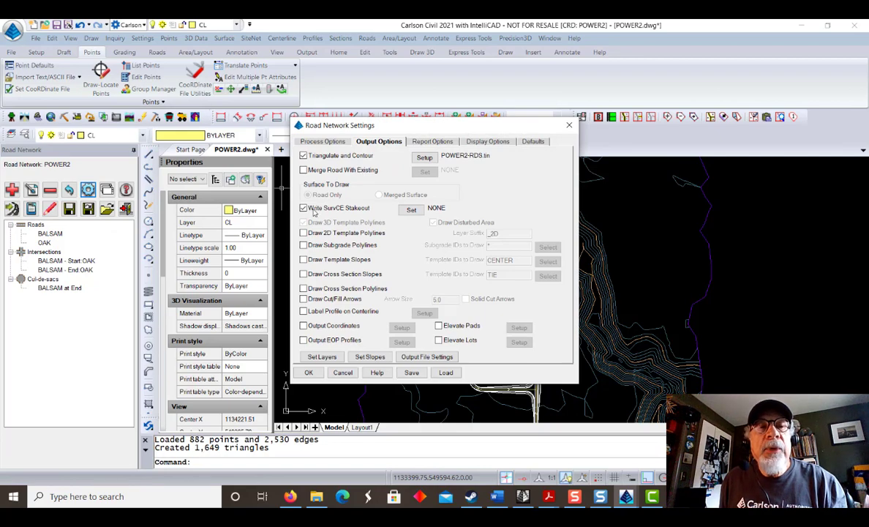
pyautogui.click(411, 210)
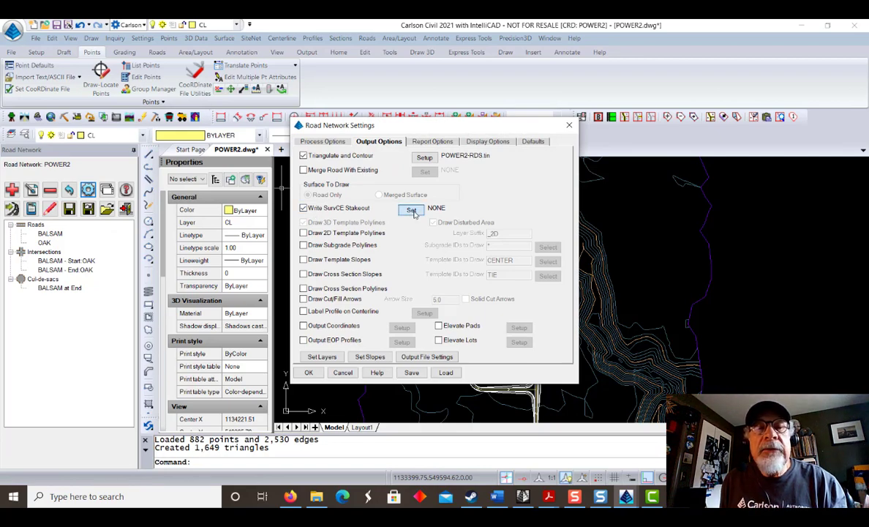
pyautogui.write('POWER2')
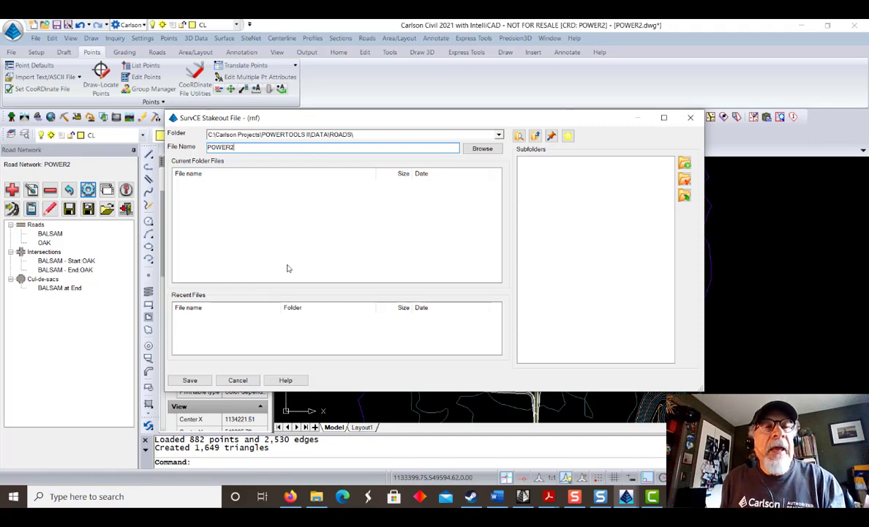
pyautogui.click(190, 380)
pyautogui.click(307, 372)
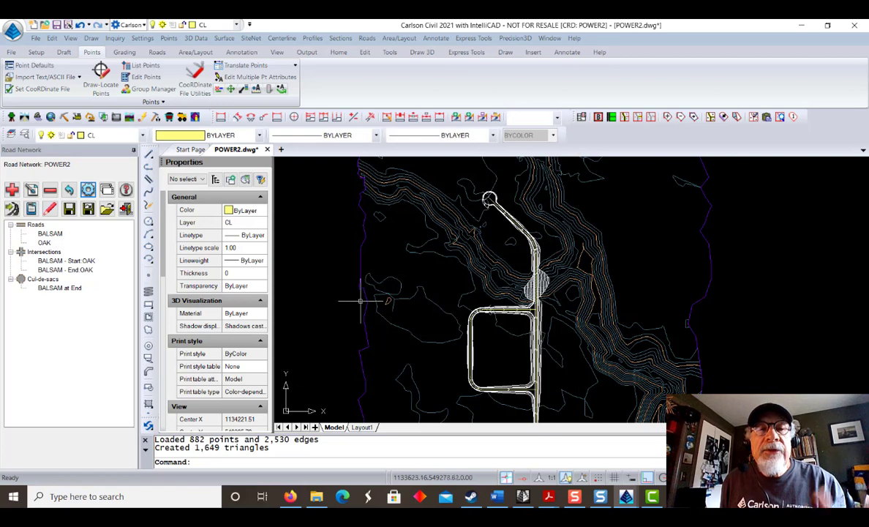
pyautogui.click(12, 210)
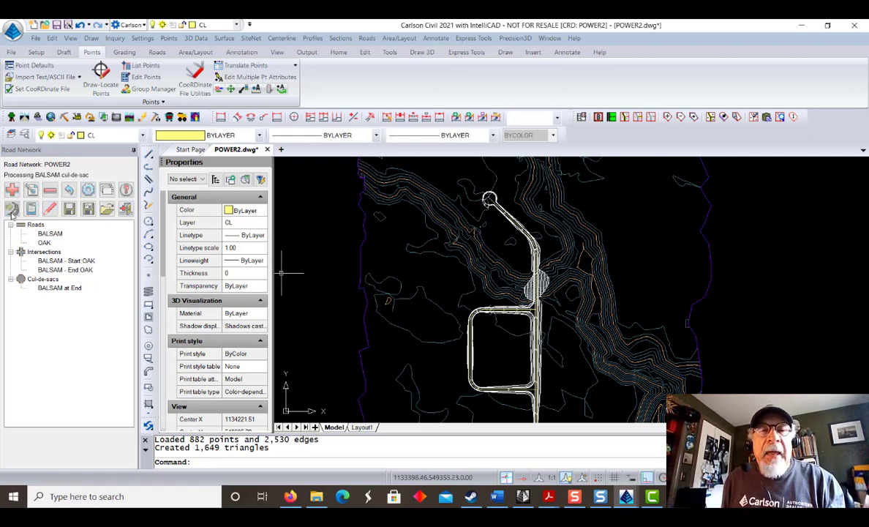